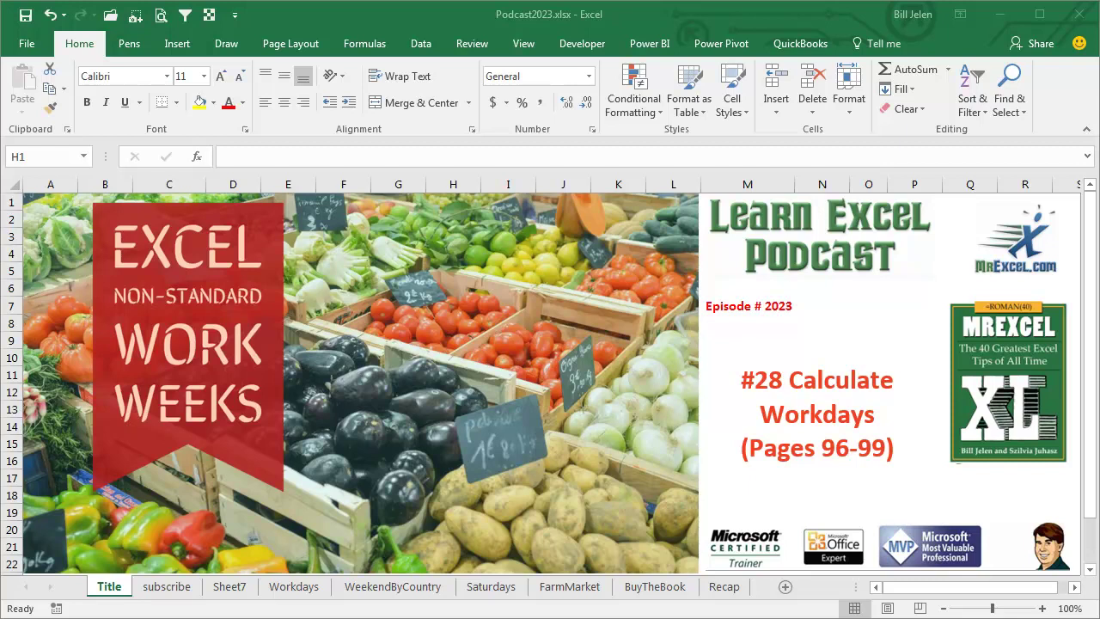
Switch to the subscribe sheet showing the MrExcel XL Playlist banner.
left_click(174, 593)
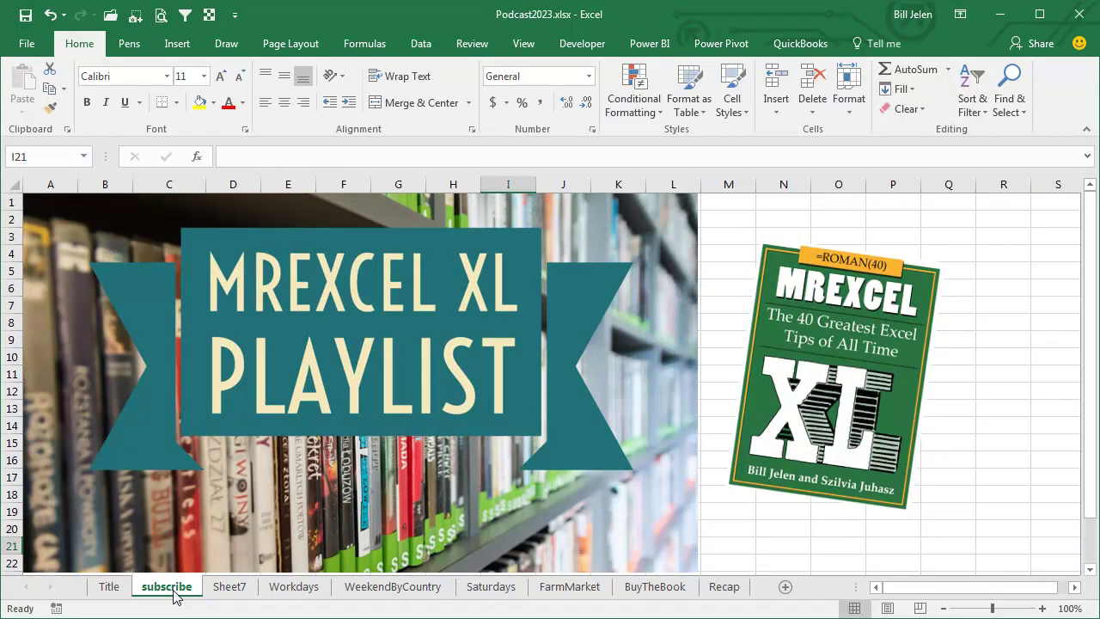
On Sheet7, fill E3:E12 with weekday-only dates from September 19 to 30, 2016, and autofit column E.
left_click(231, 591)
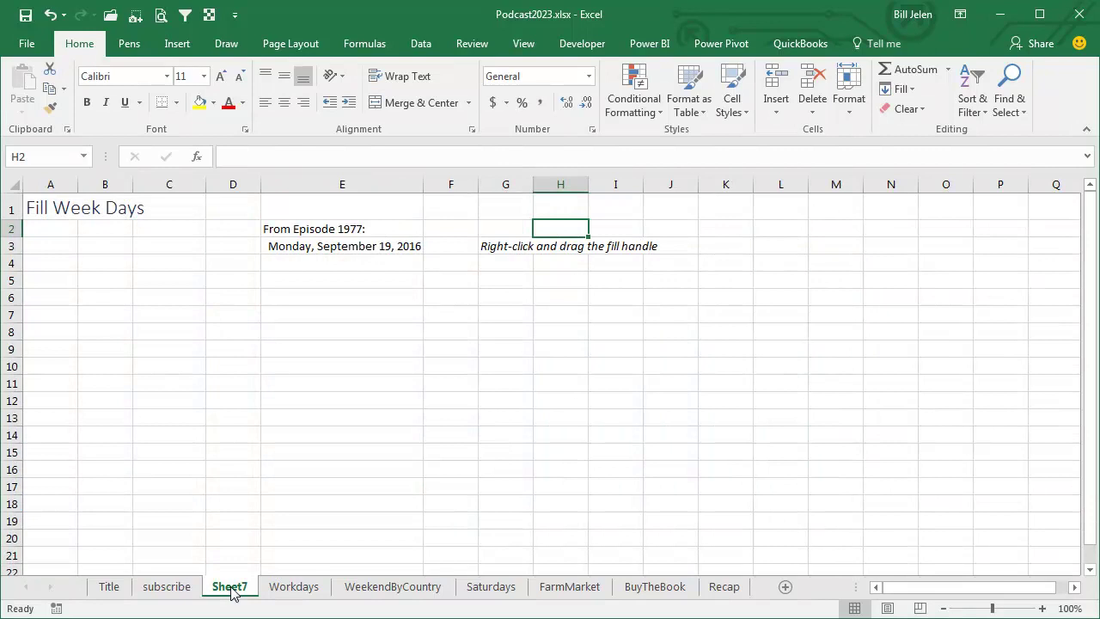
left_click(404, 248)
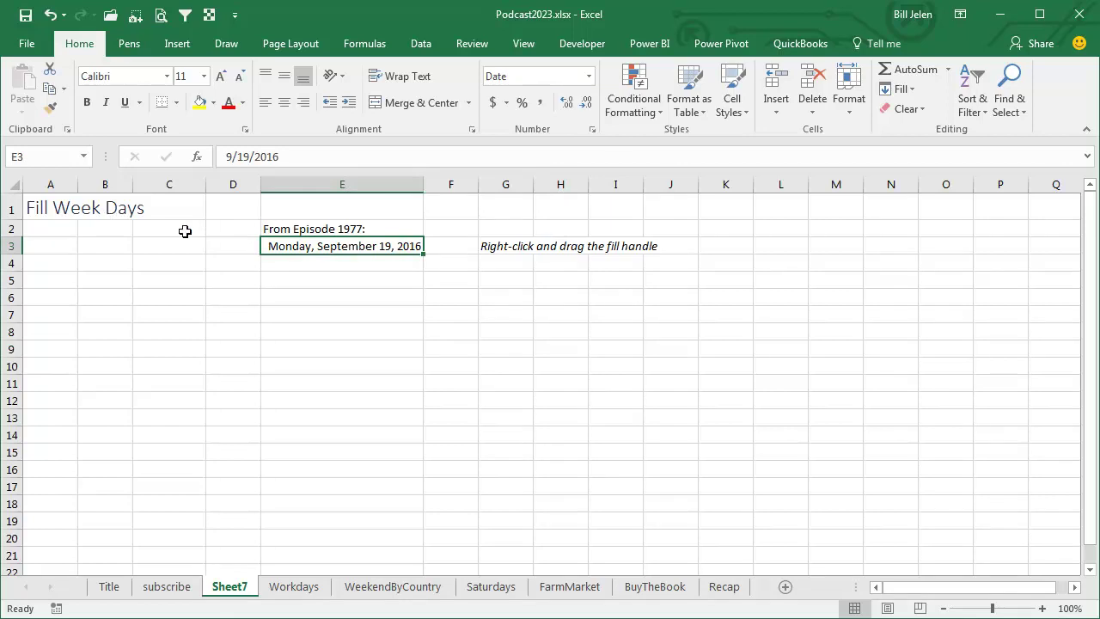
left_click_drag(423, 257, 412, 411)
left_click(469, 525)
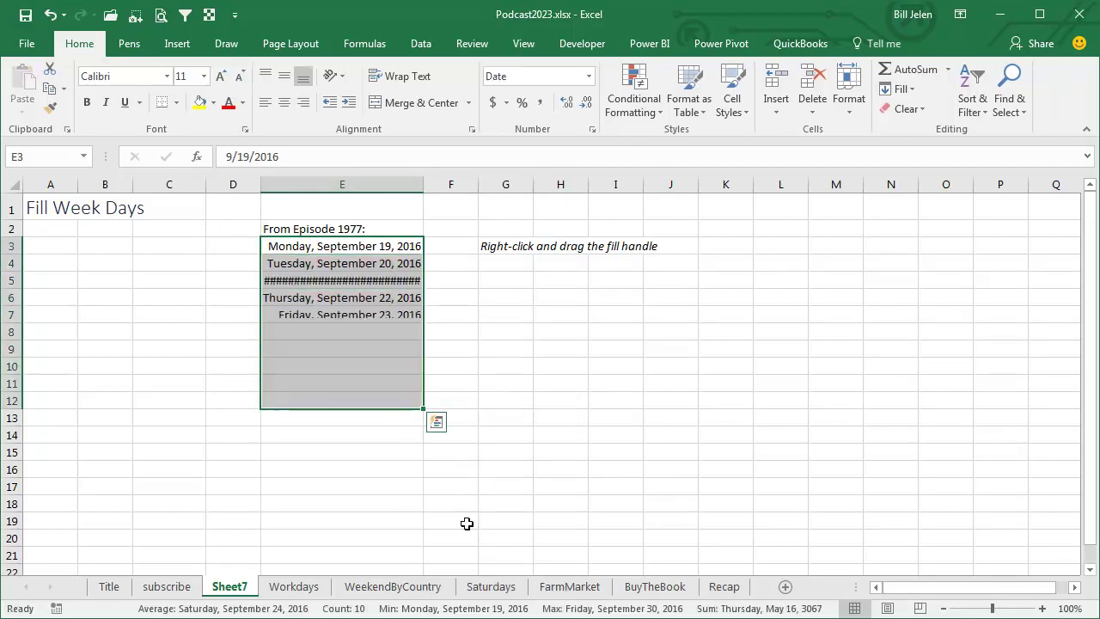
double_click(423, 184)
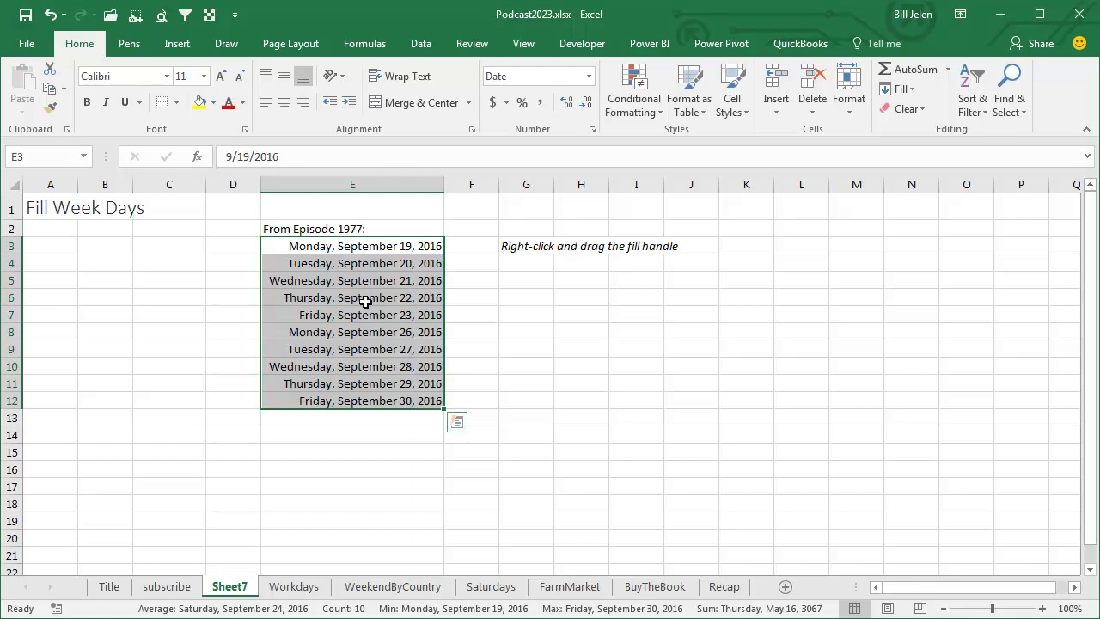
On the Workdays sheet, enter =C2-B2+1 in D2 to get 9 days.
left_click(290, 587)
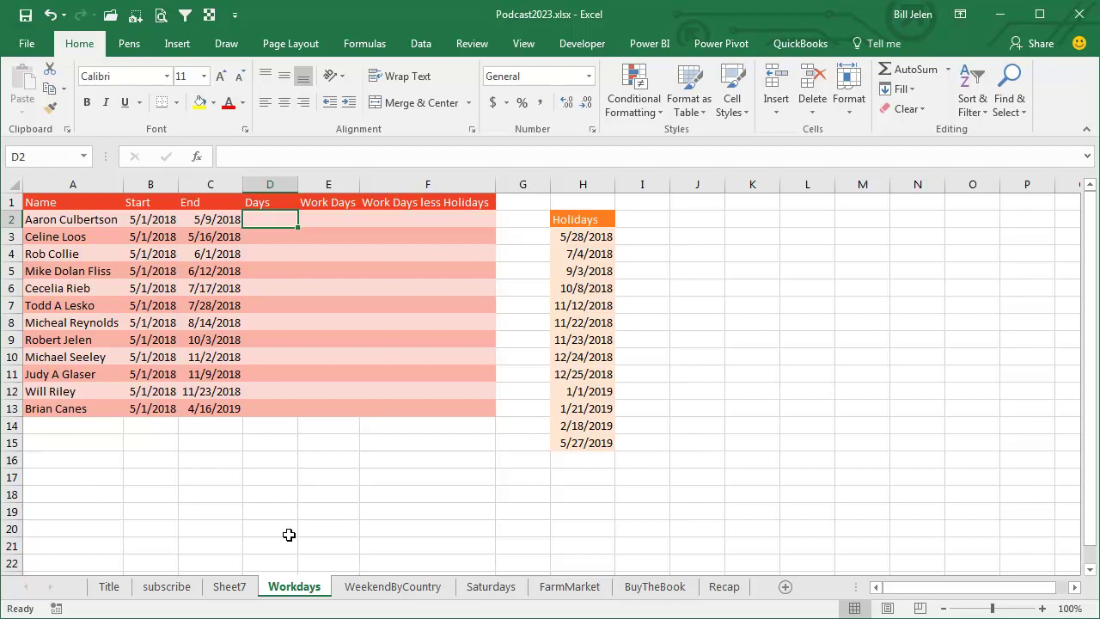
type("=")
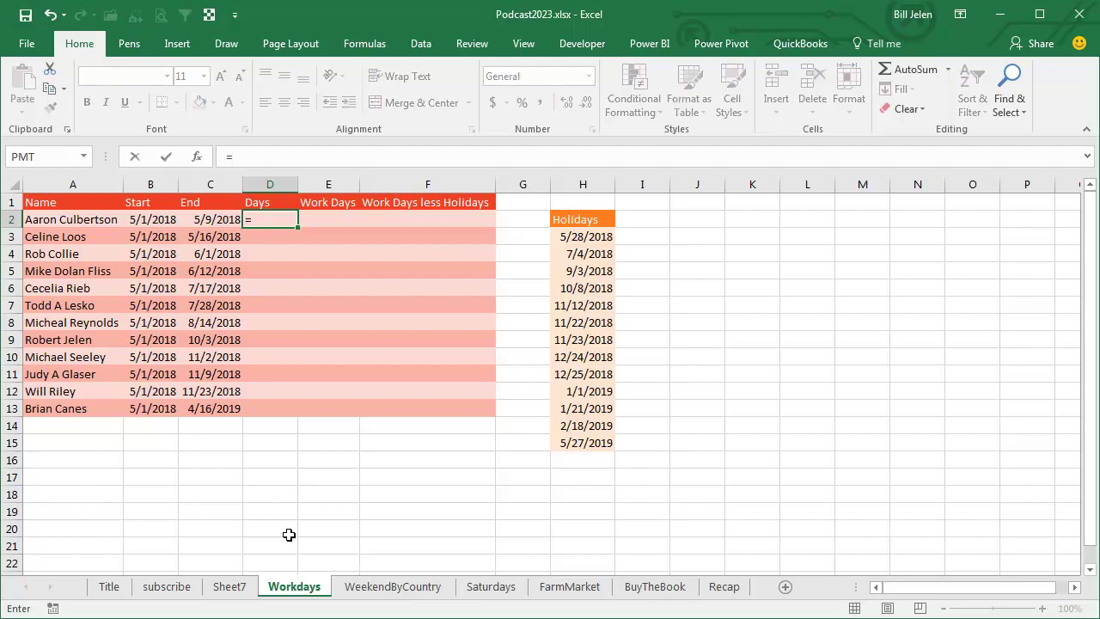
key("Left")
type("-")
key("Left")
key("Left")
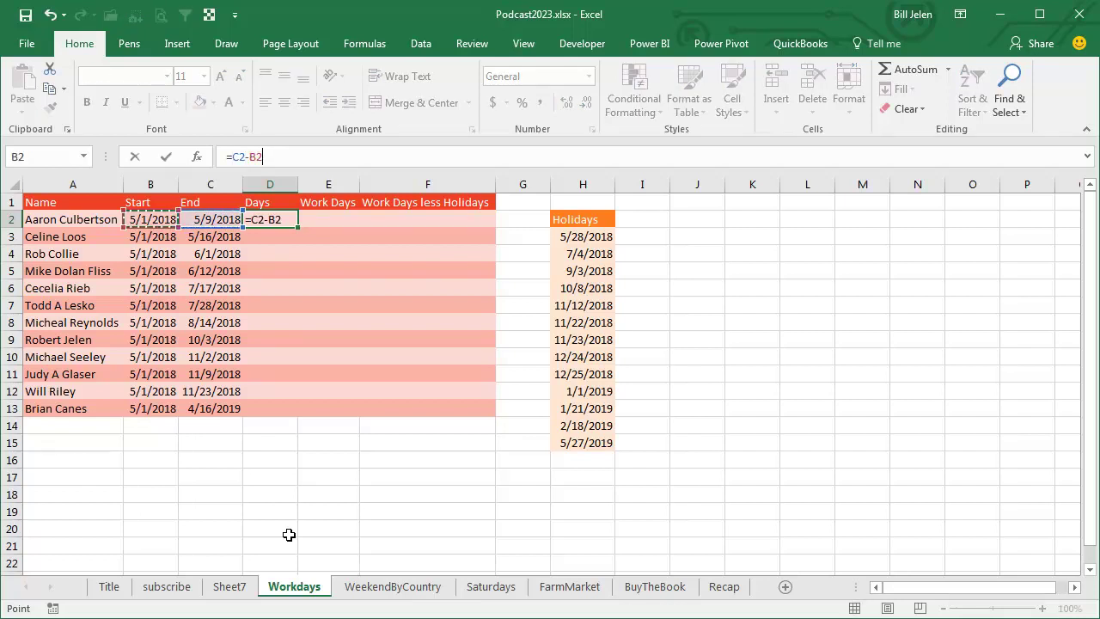
type("+1")
key("Return")
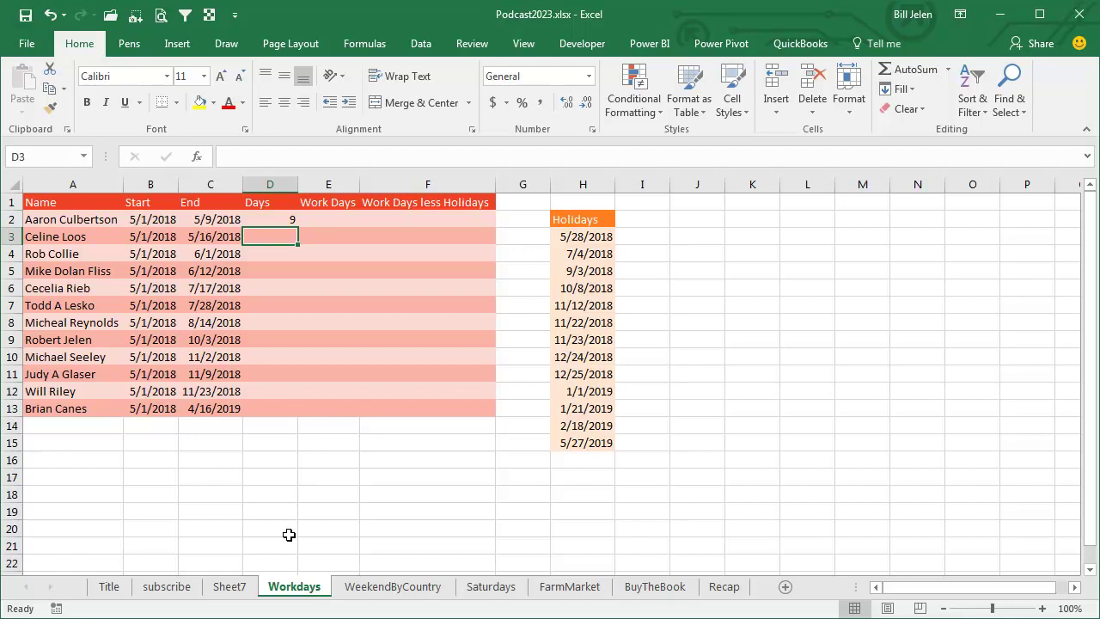
Enter =NETWORKDAYS(B2,C2) in E2, returning 7 work days.
key("Up")
key("Right")
type("=N")
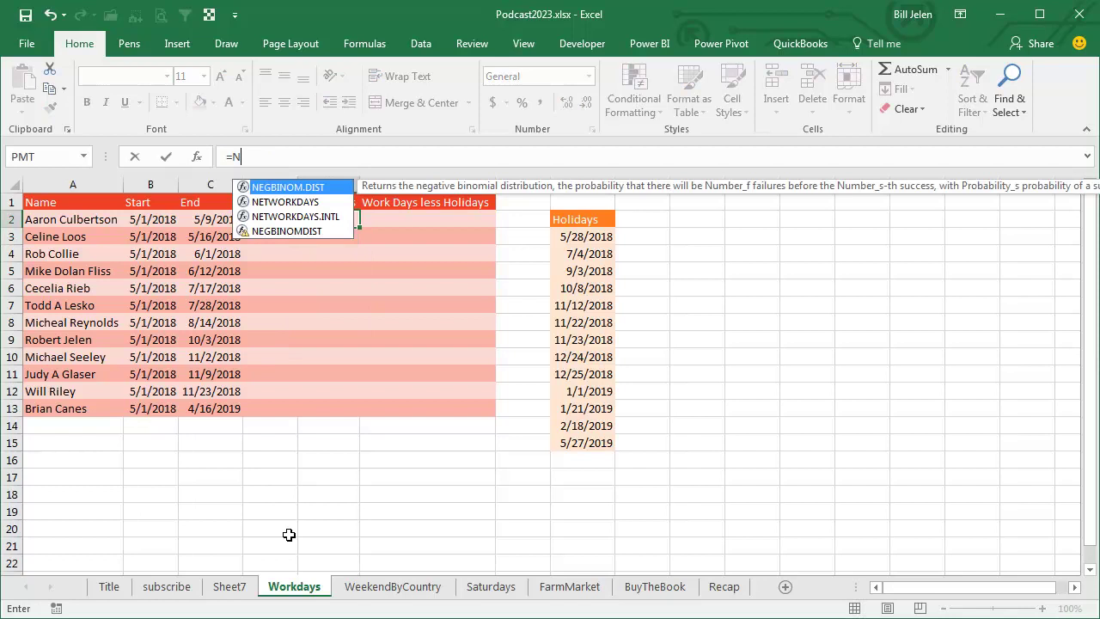
type("ET")
key("Tab")
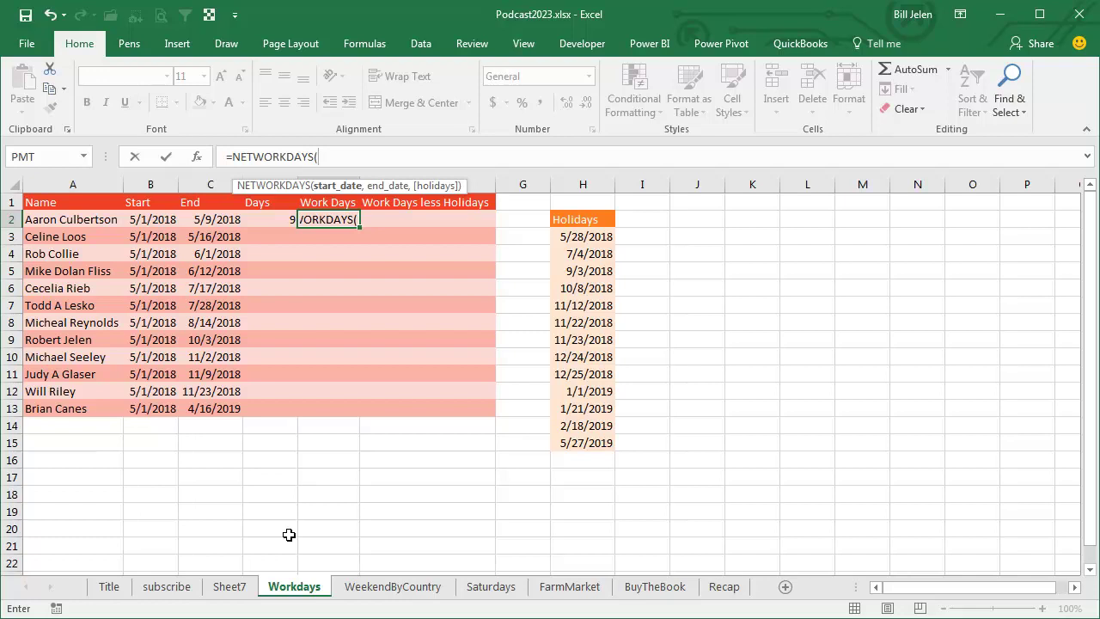
key("Left")
key("Left")
key("Left")
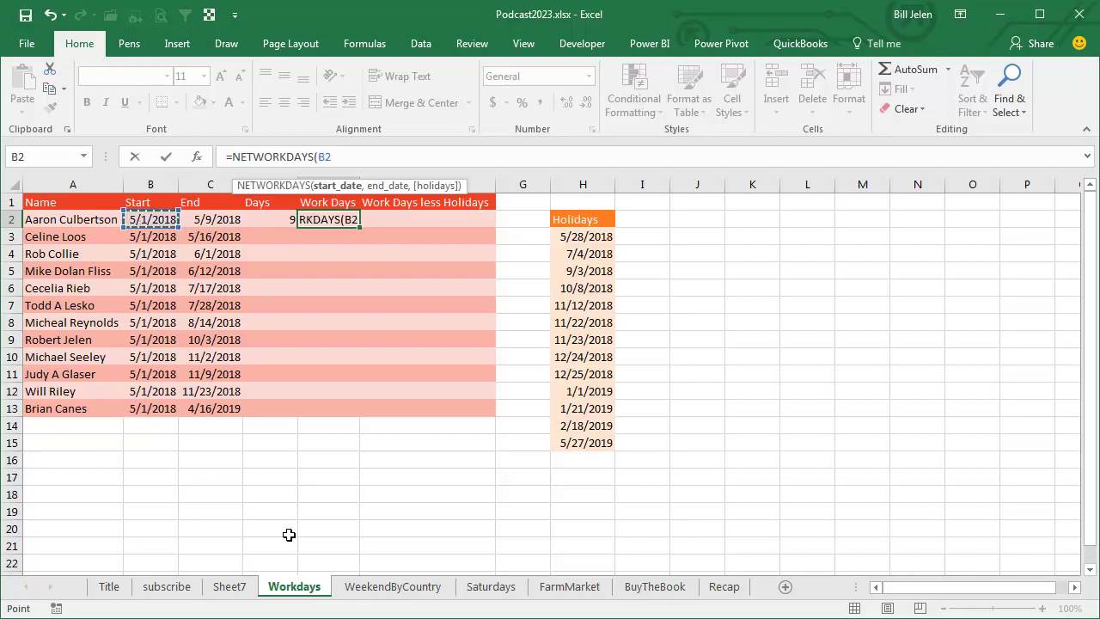
type(",")
key("Left")
key("Left")
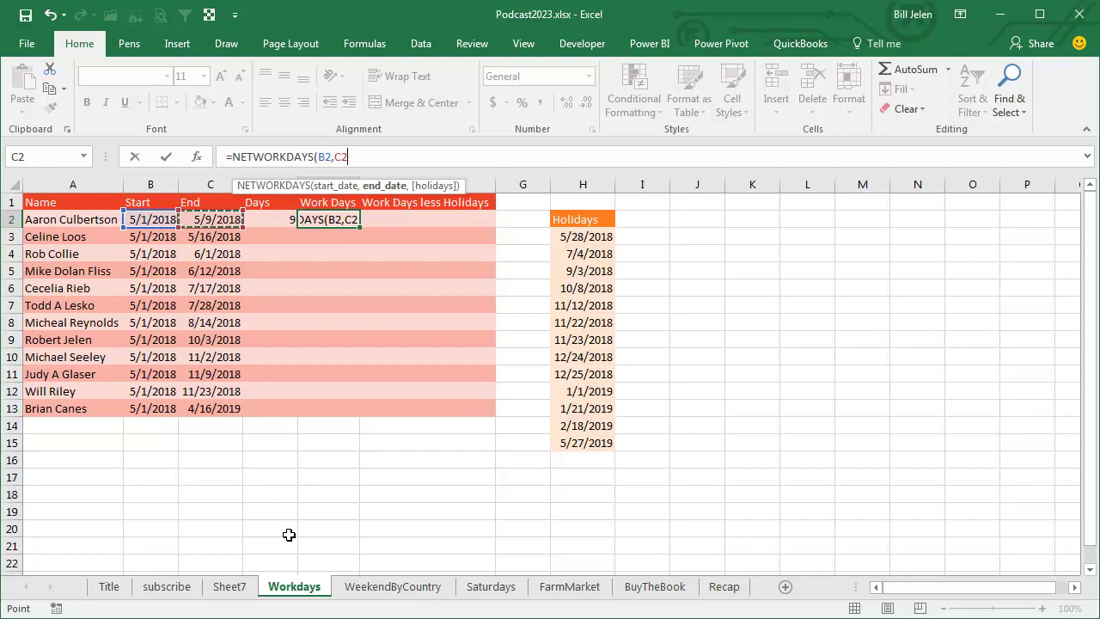
type(")")
key("Return")
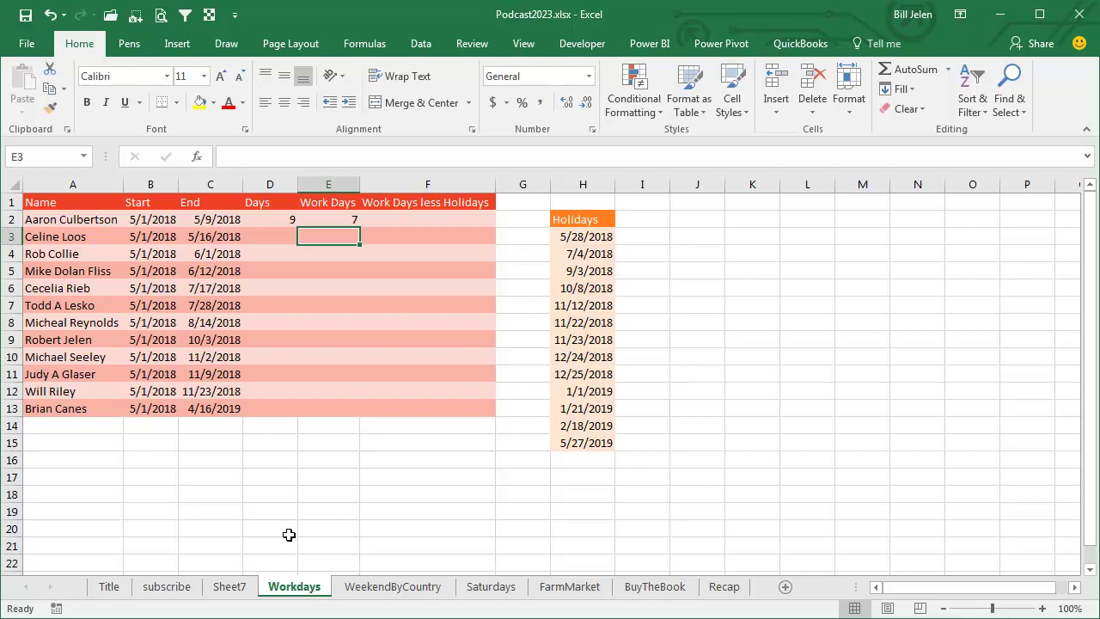
Start a NETWORKDAYS formula in F2 using start date B2 and end date C2.
key("Up")
key("Right")
type("=")
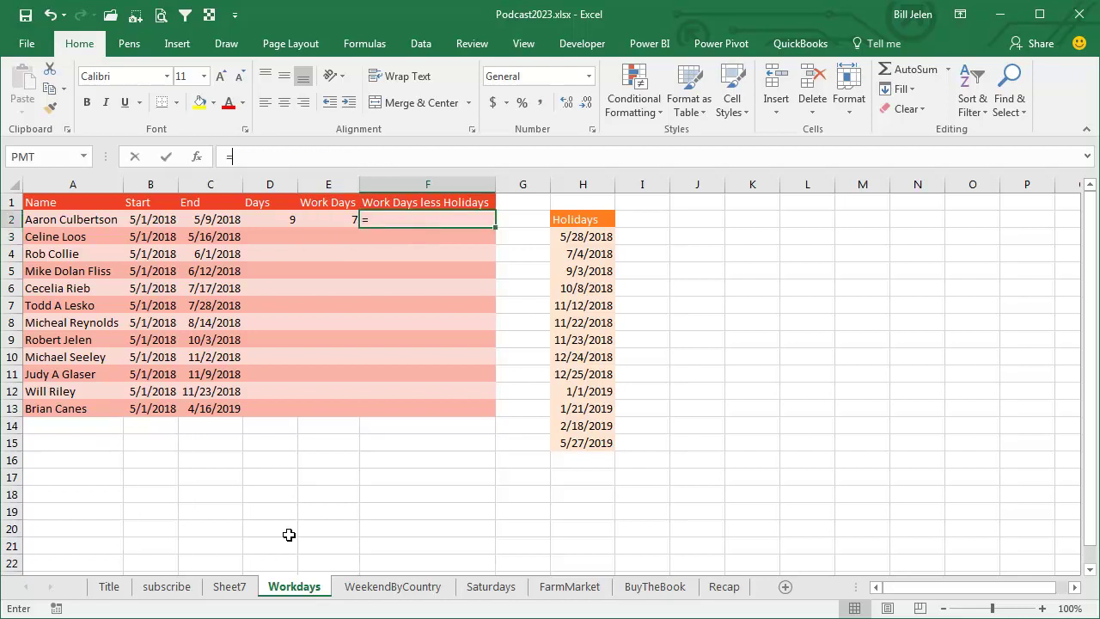
type("net")
key("Tab")
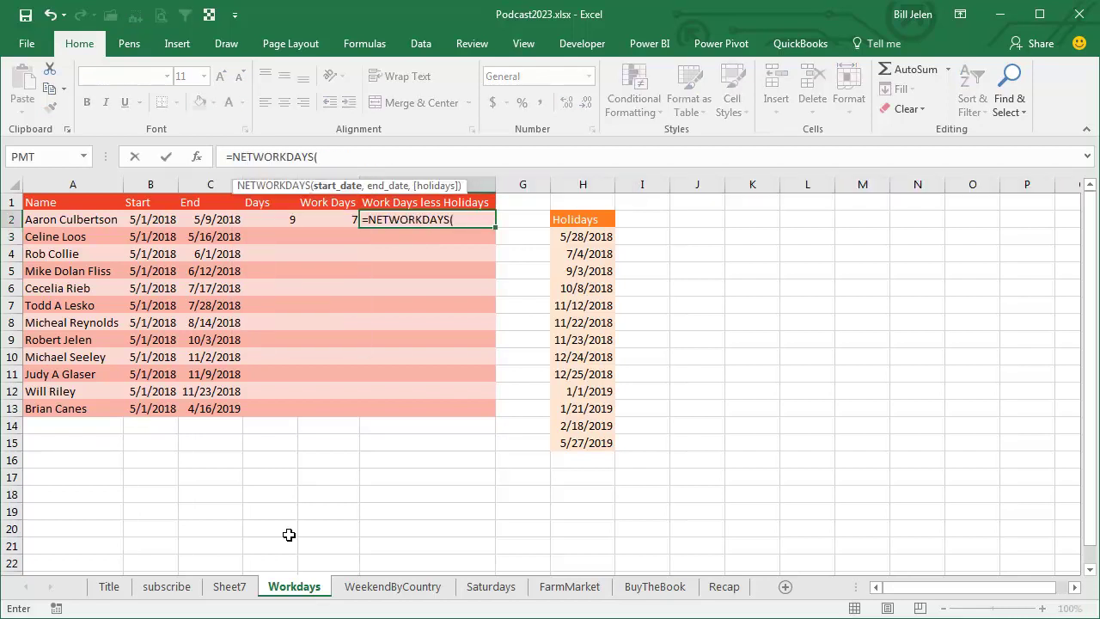
key("Left")
key("Left")
key("Left")
key("Left")
type(",")
key("Left")
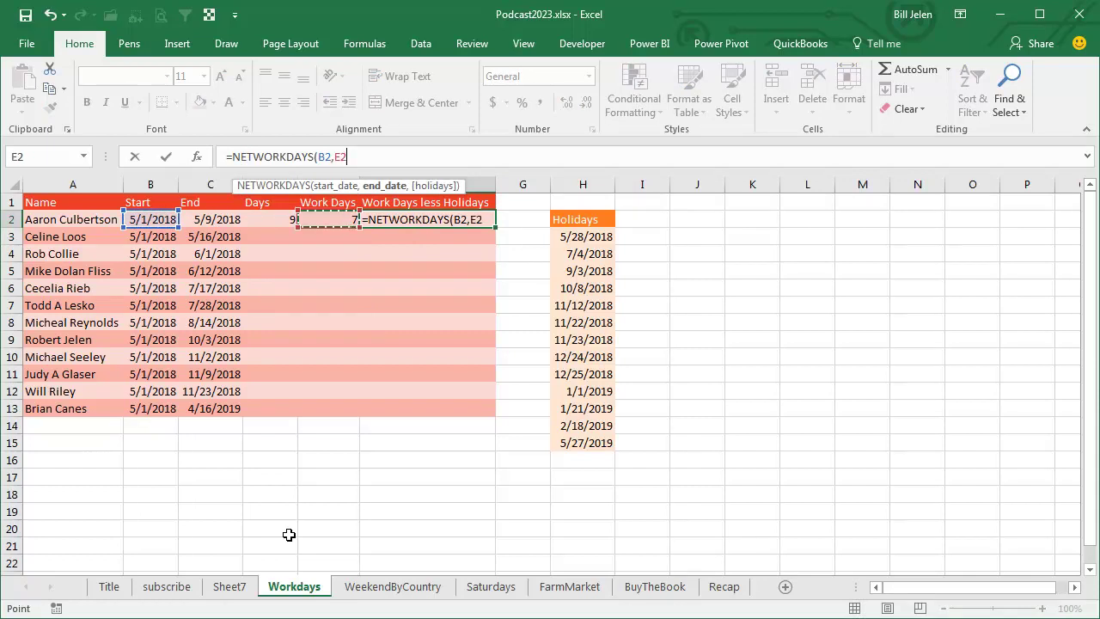
key("Left")
key("Left")
type(",")
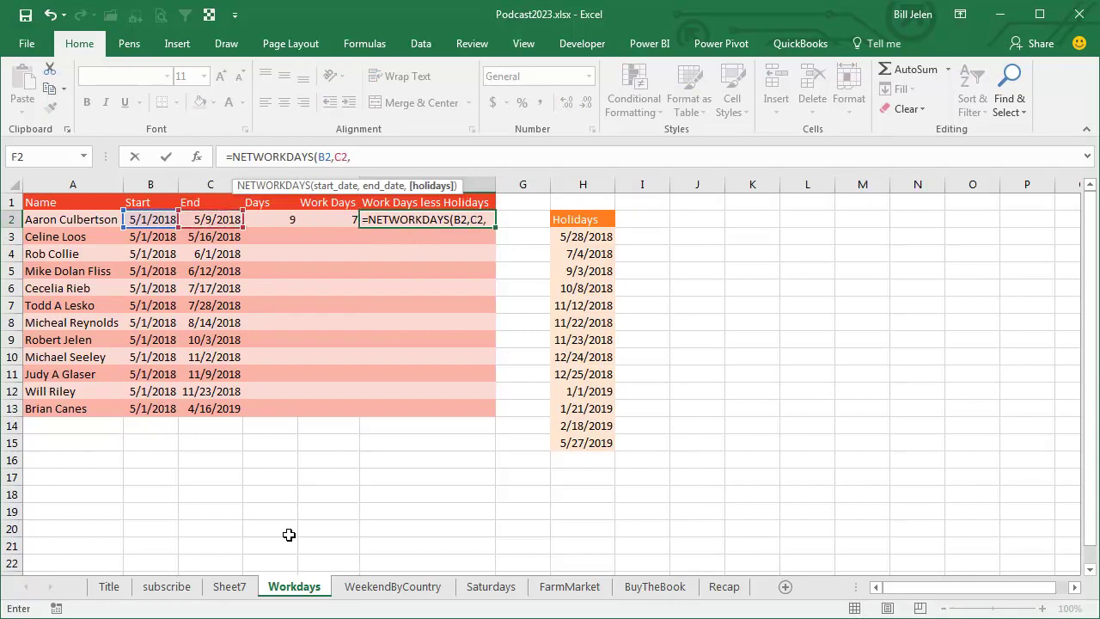
Add the absolute holiday range $H$3:$H$15 and commit, returning 7.
key("Down")
key("Right")
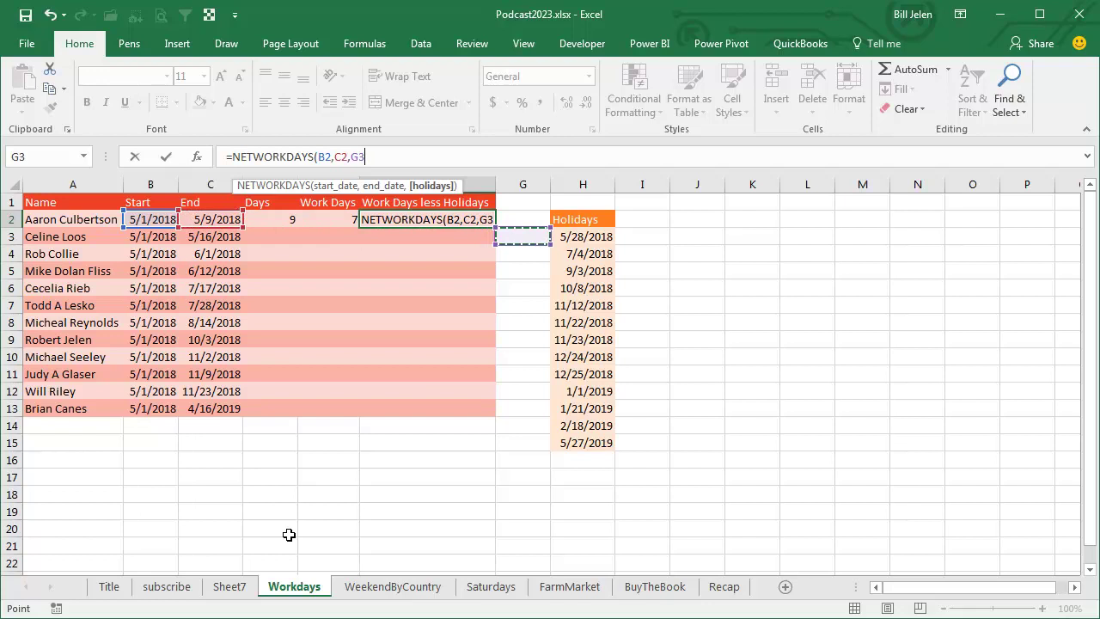
key("Right")
key("ctrl+shift+Down")
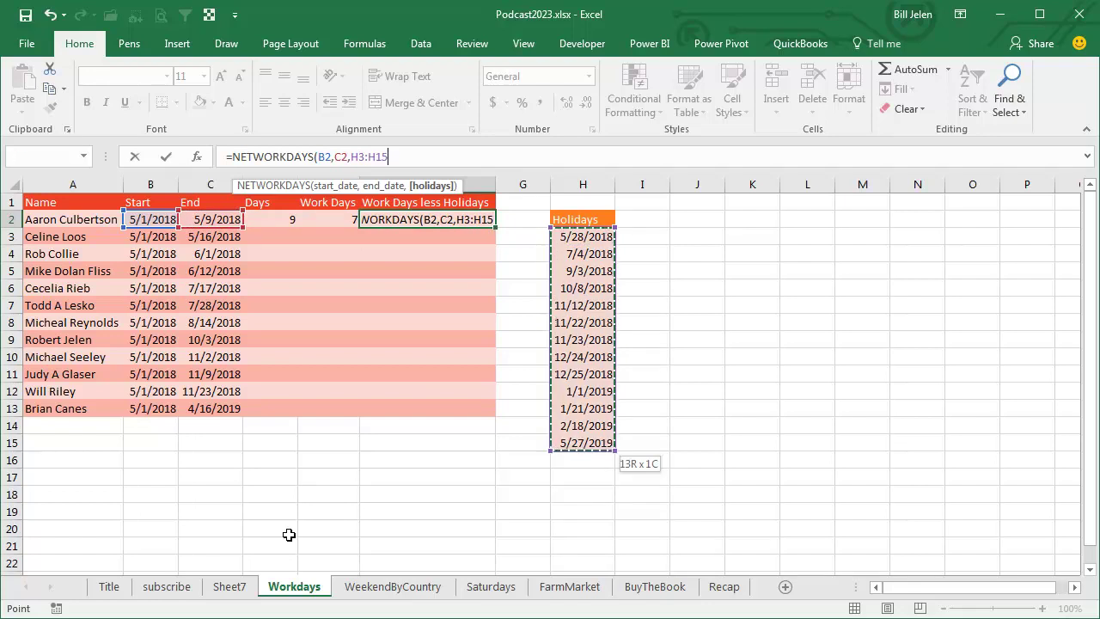
key("F4")
type(")")
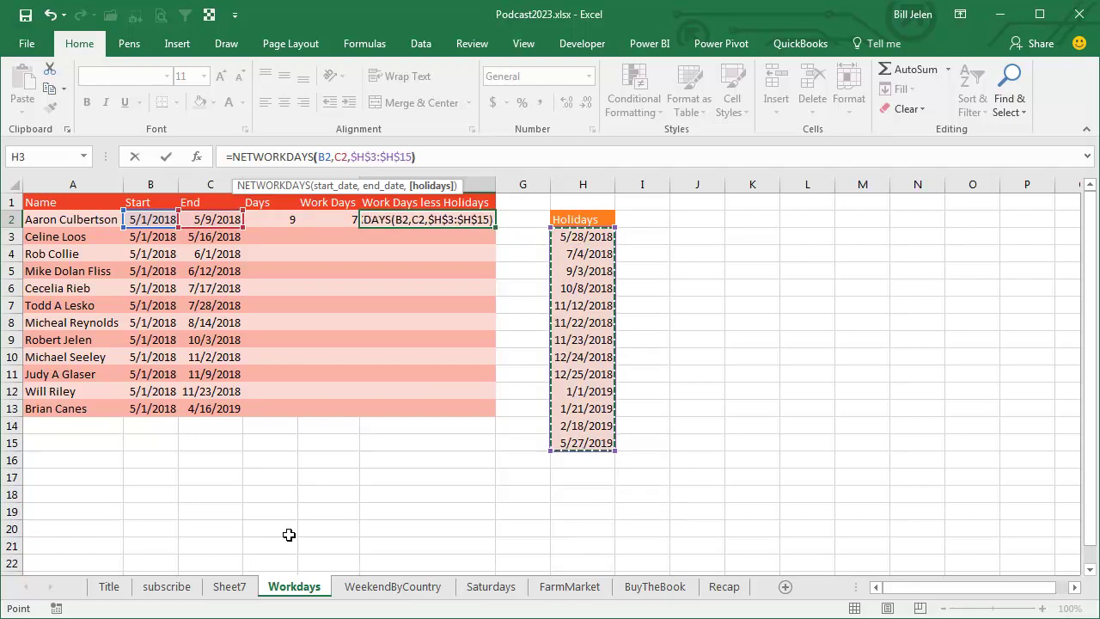
key("Return")
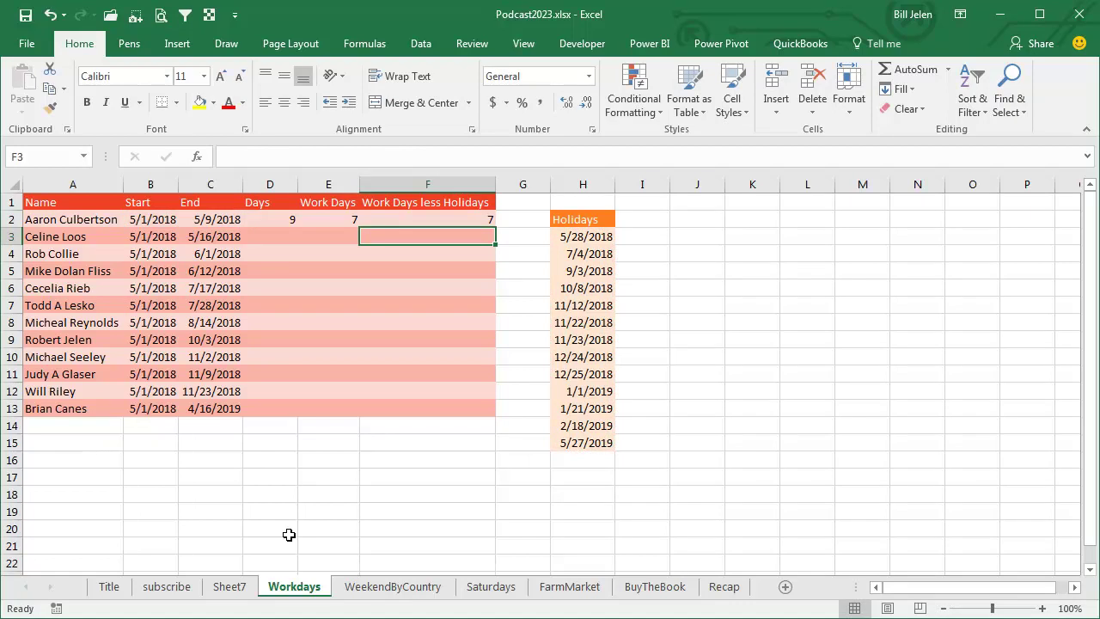
Select the three formulas in D2:F2.
key("Up")
key("Left")
key("Left")
key("shift+Right")
key("shift+Right")
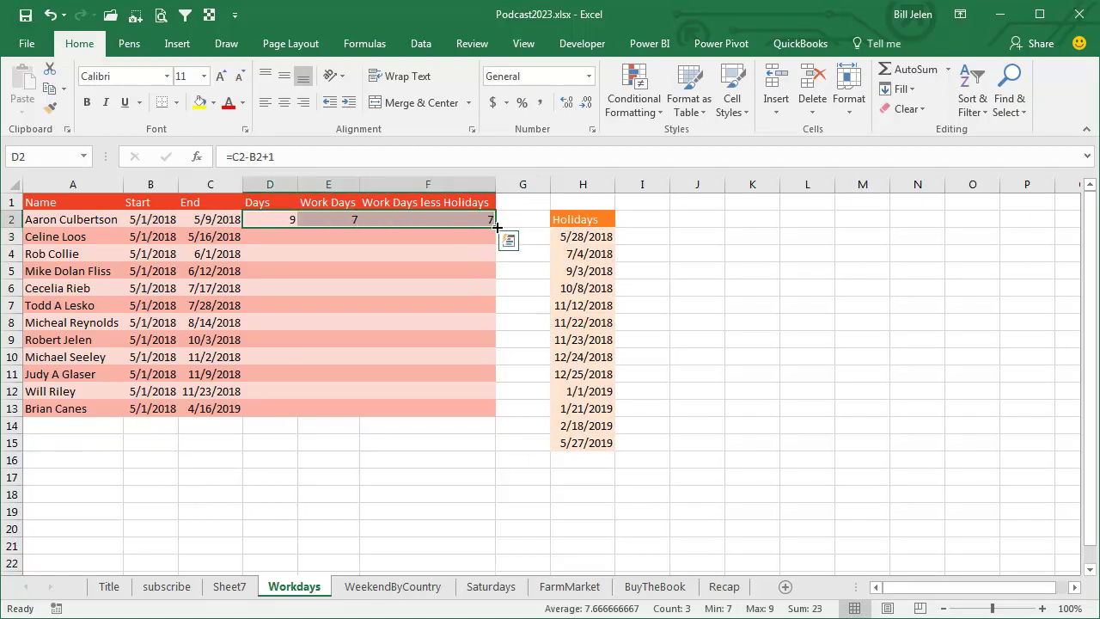
Fill D2:F2 down to row 13 without formatting, ending at 351, 251, 239.
left_click_drag(497, 226, 490, 416)
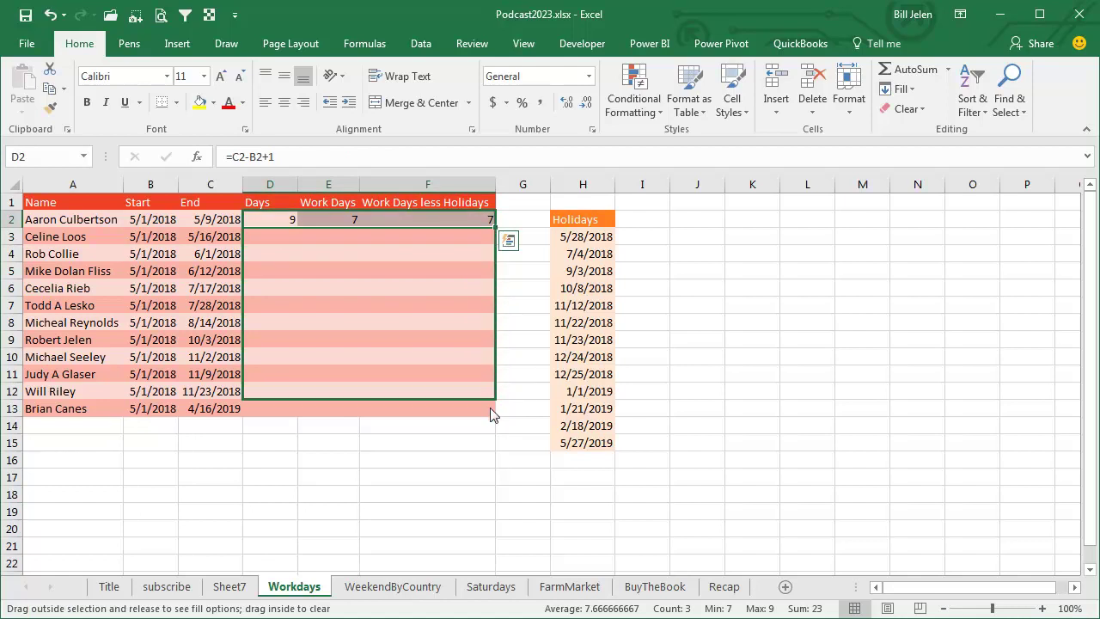
right_click(490, 417)
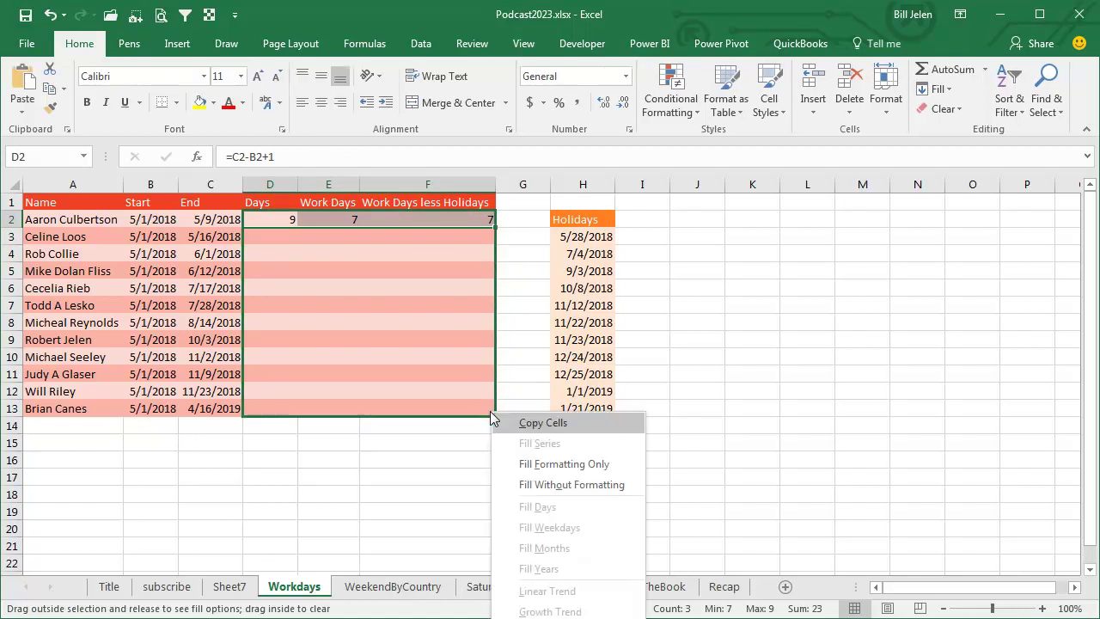
left_click(548, 485)
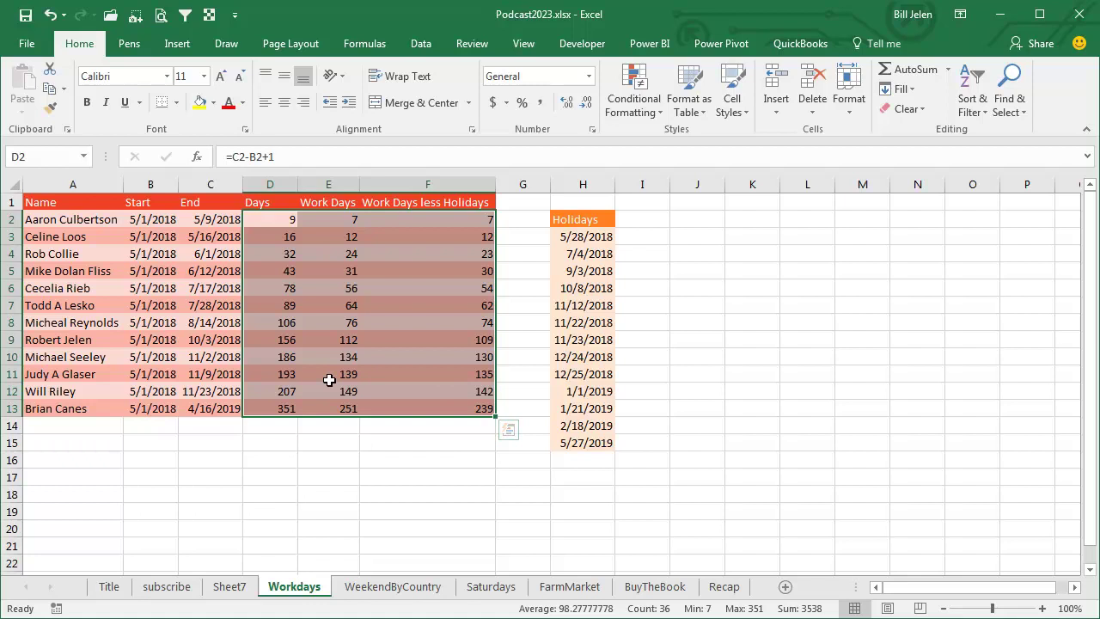
left_click(279, 409)
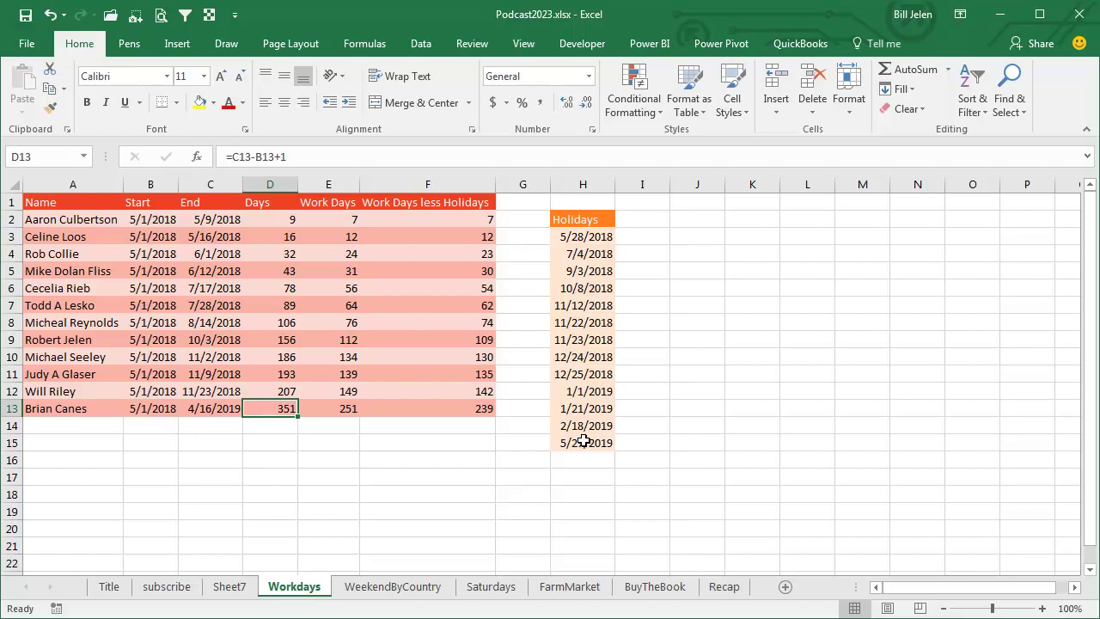
Review the WeekendByCountry sheet, then switch to the Saturdays sheet.
left_click(413, 588)
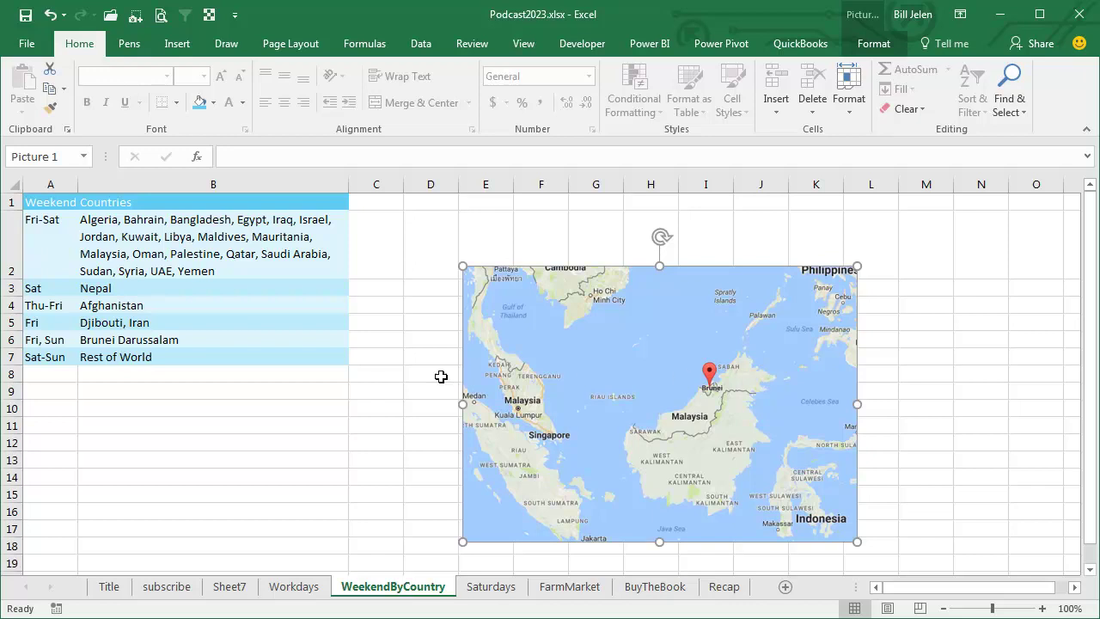
left_click(491, 586)
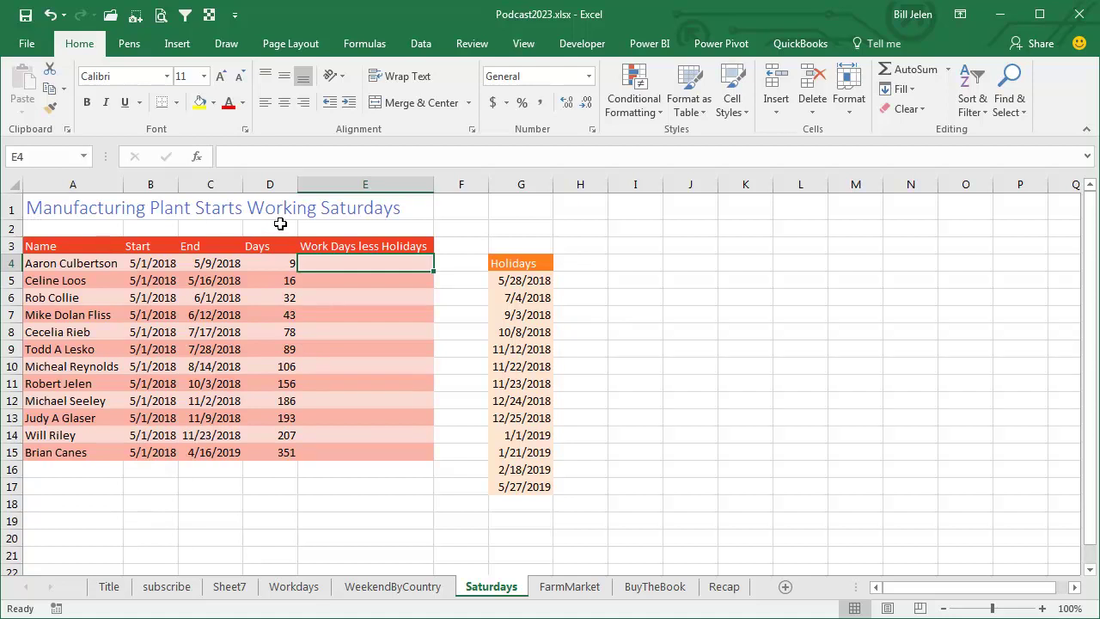
Start NETWORKDAYS.INTL in E4 with dates B4 and C4 and weekend code 11 (Sunday only).
type("=")
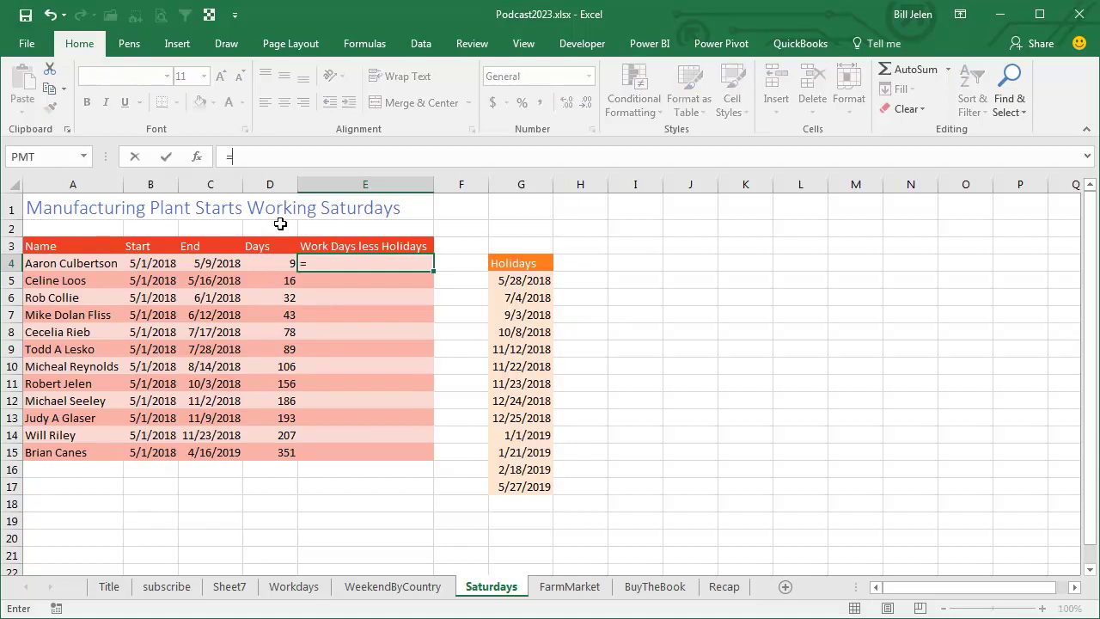
type("NET")
key("Down")
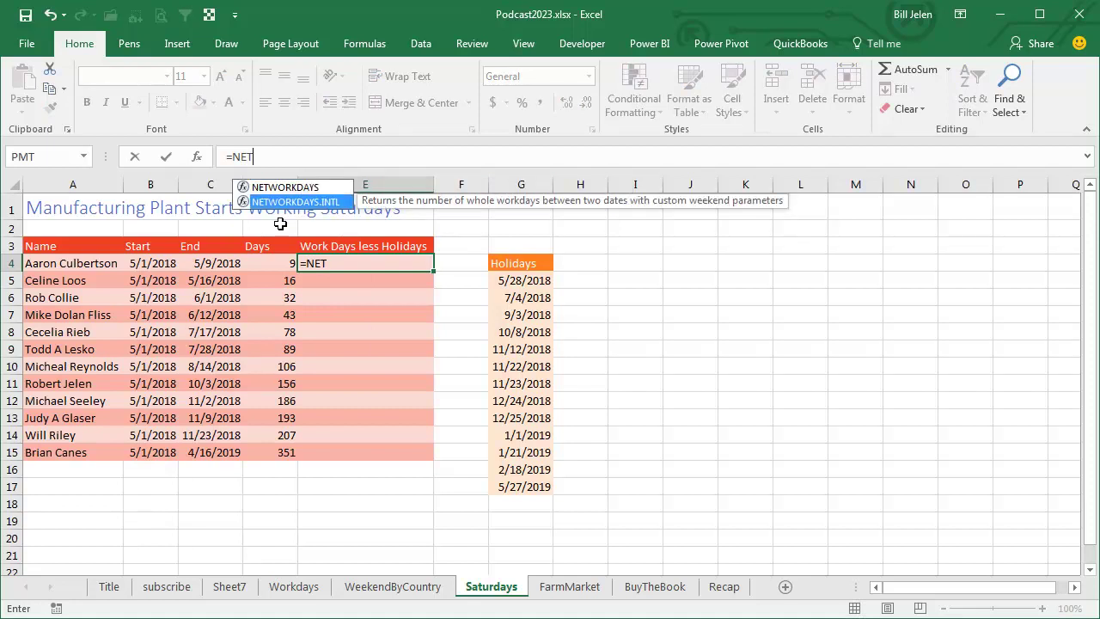
key("Tab")
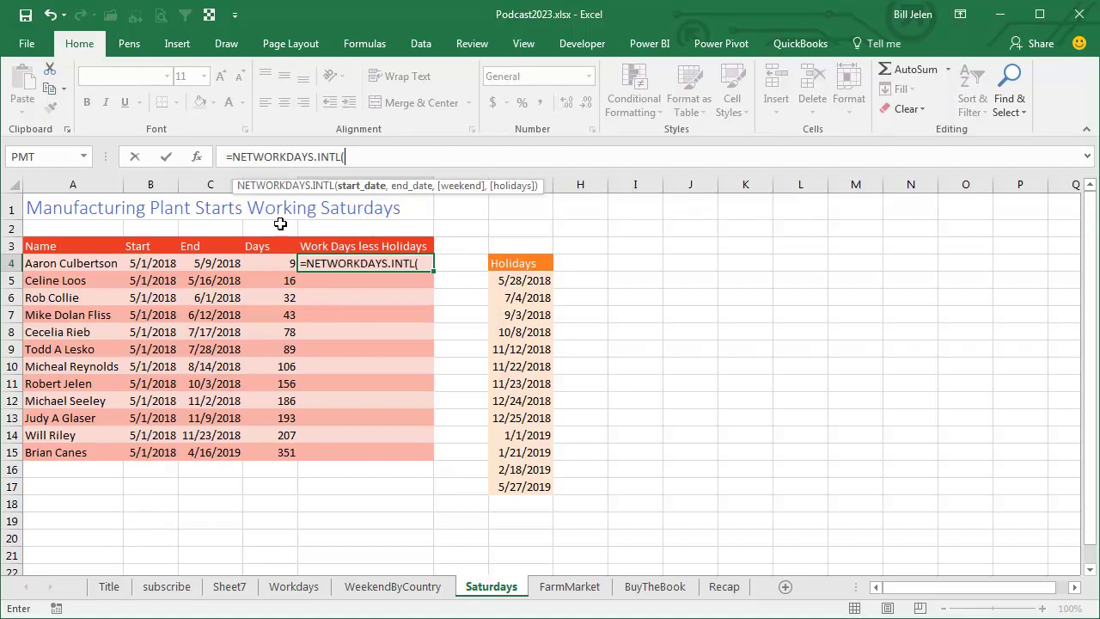
key("Left")
key("Left")
key("Left")
type(",")
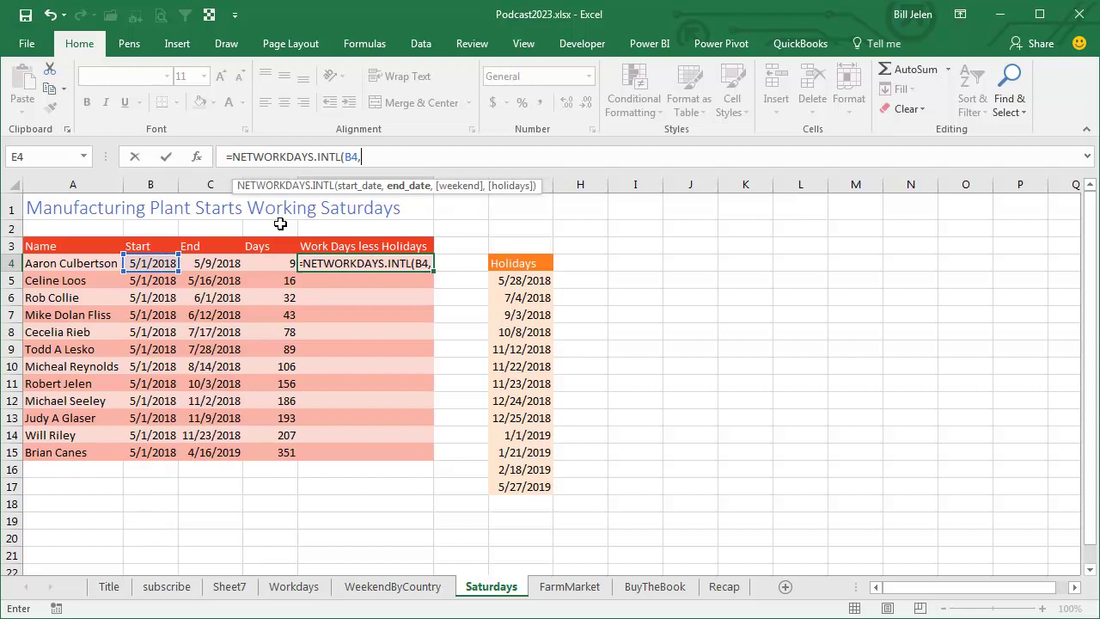
key("Left")
key("Left")
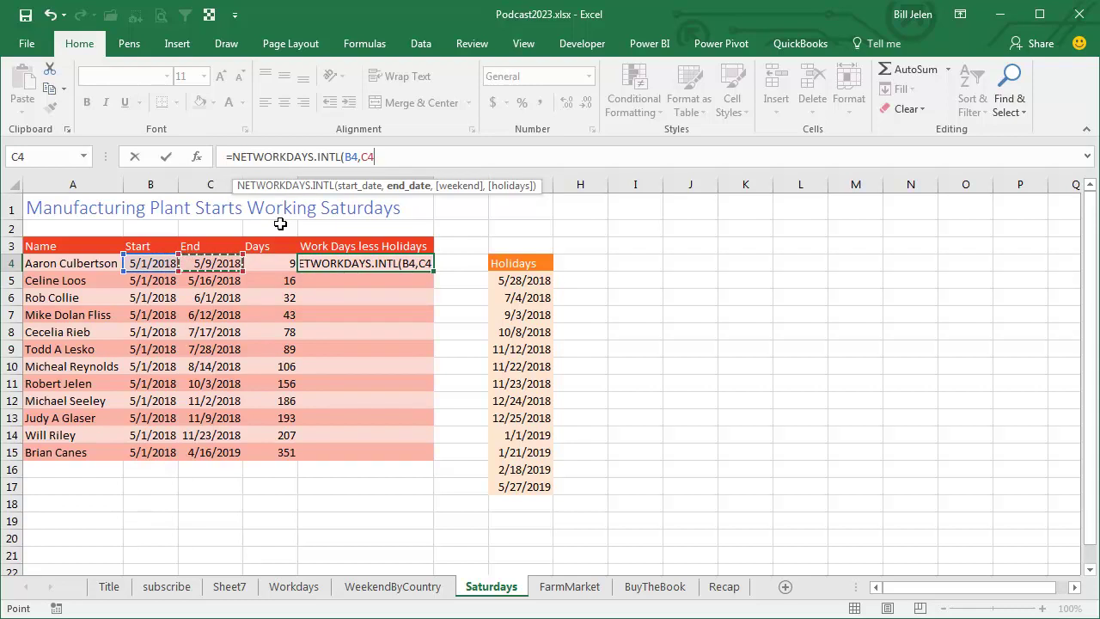
type(",")
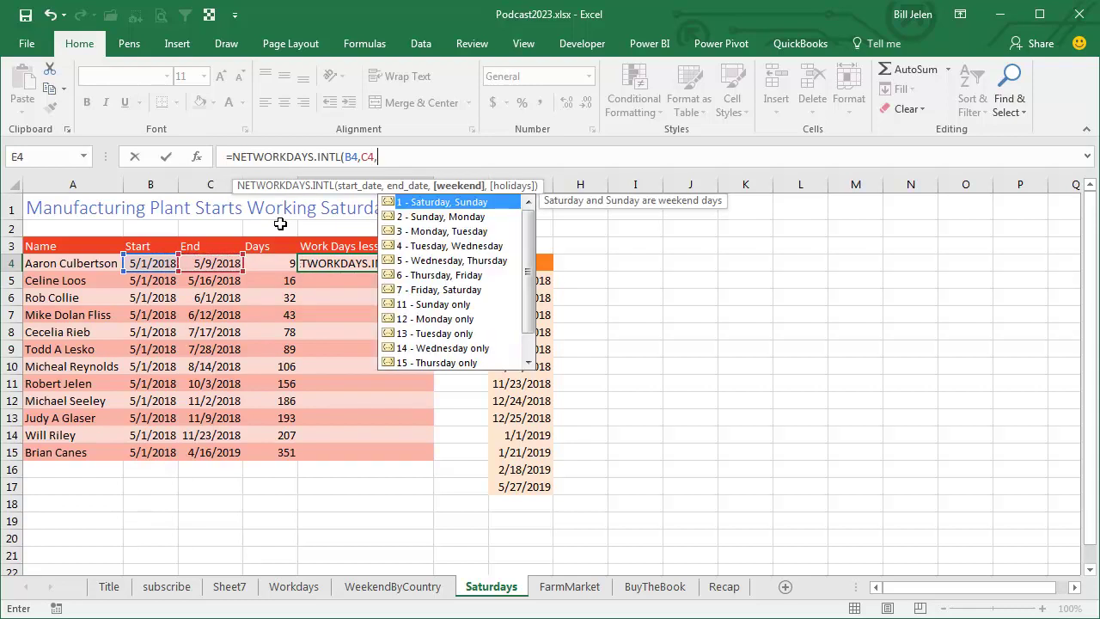
key("Down")
key("Down")
key("Down")
key("Down")
key("Down")
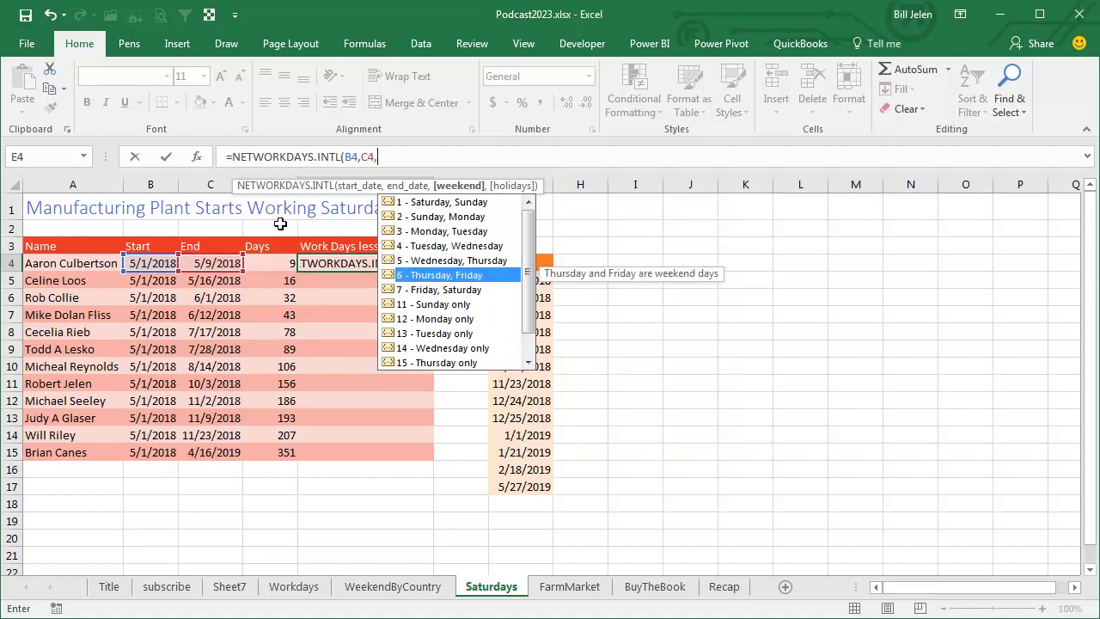
key("Down")
key("Down")
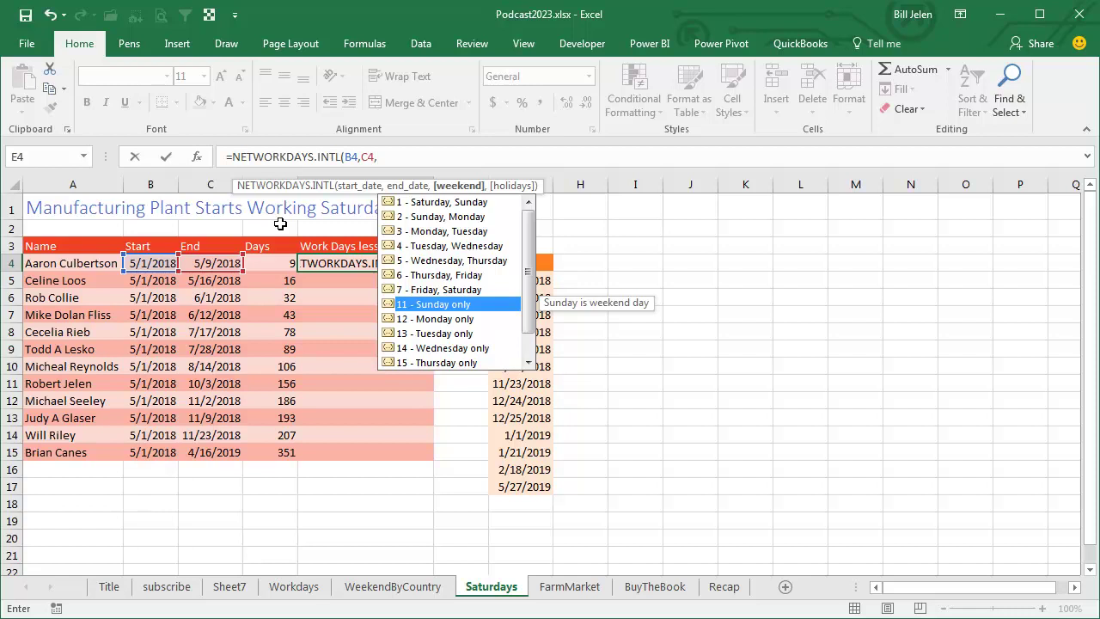
key("Tab")
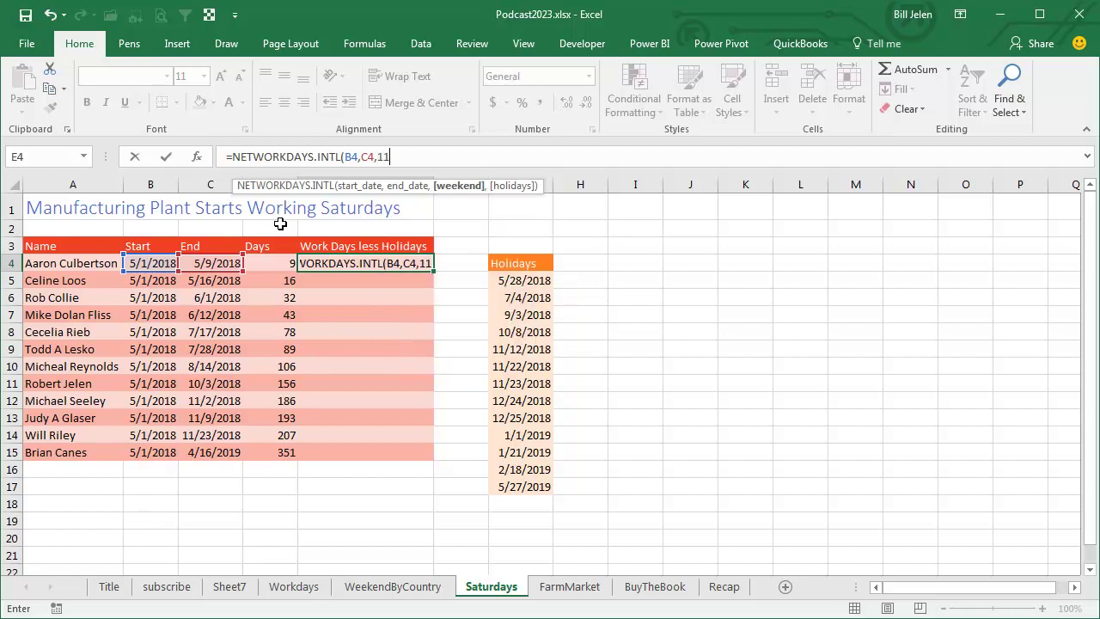
Add the absolute holiday range $G$5:$G$17 and commit, returning 8.
type(",")
key("Down")
key("Right")
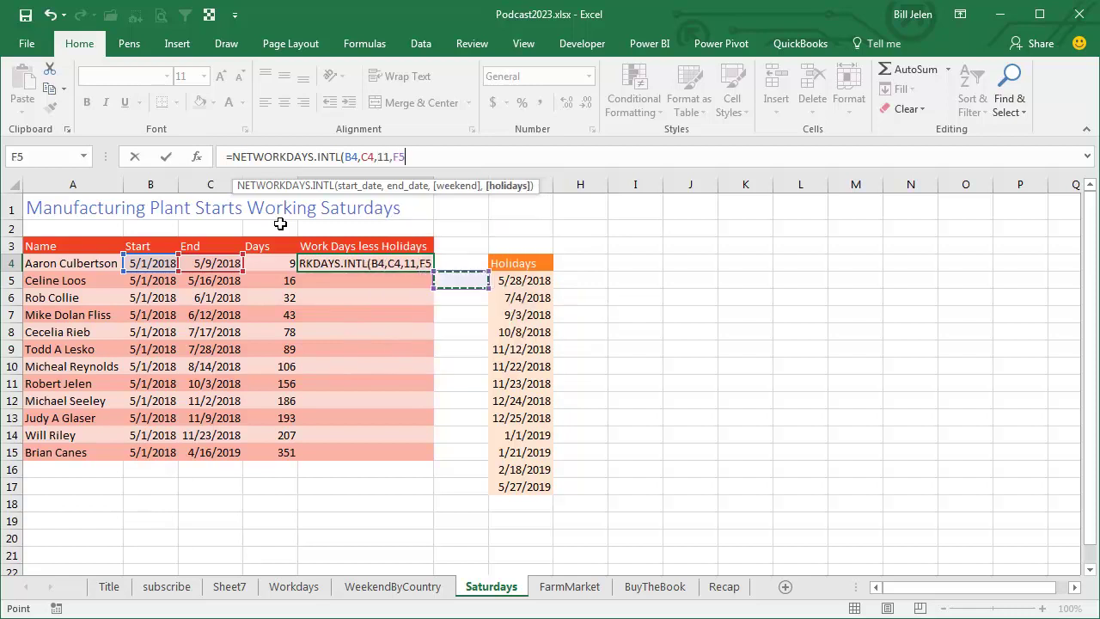
key("Right")
key("ctrl+shift+Down")
key("F4")
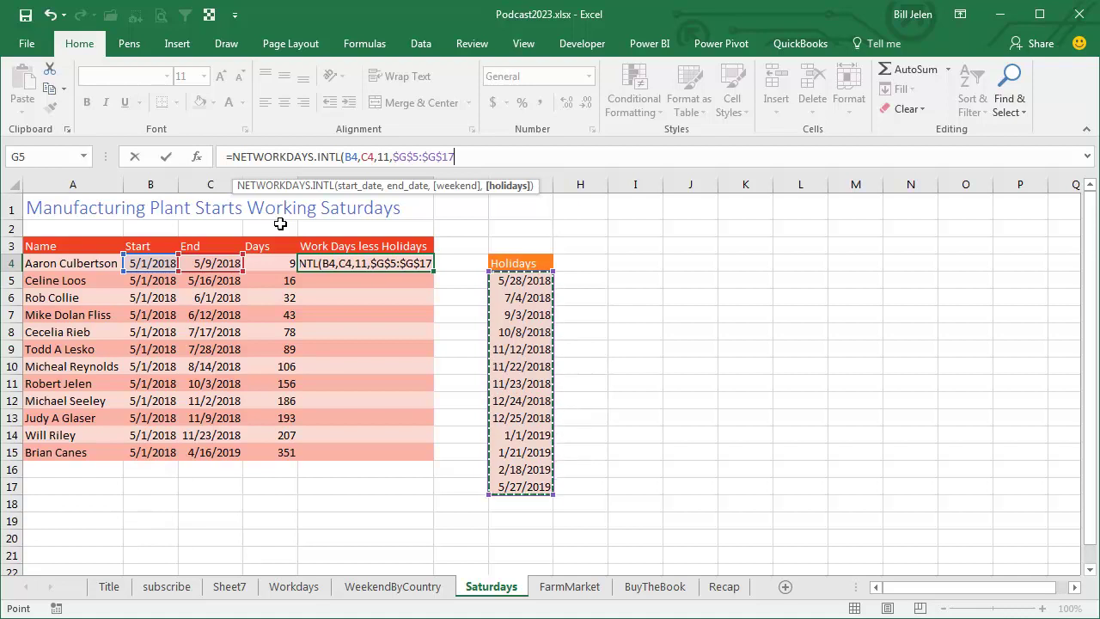
type(")")
key("Return")
key("Up")
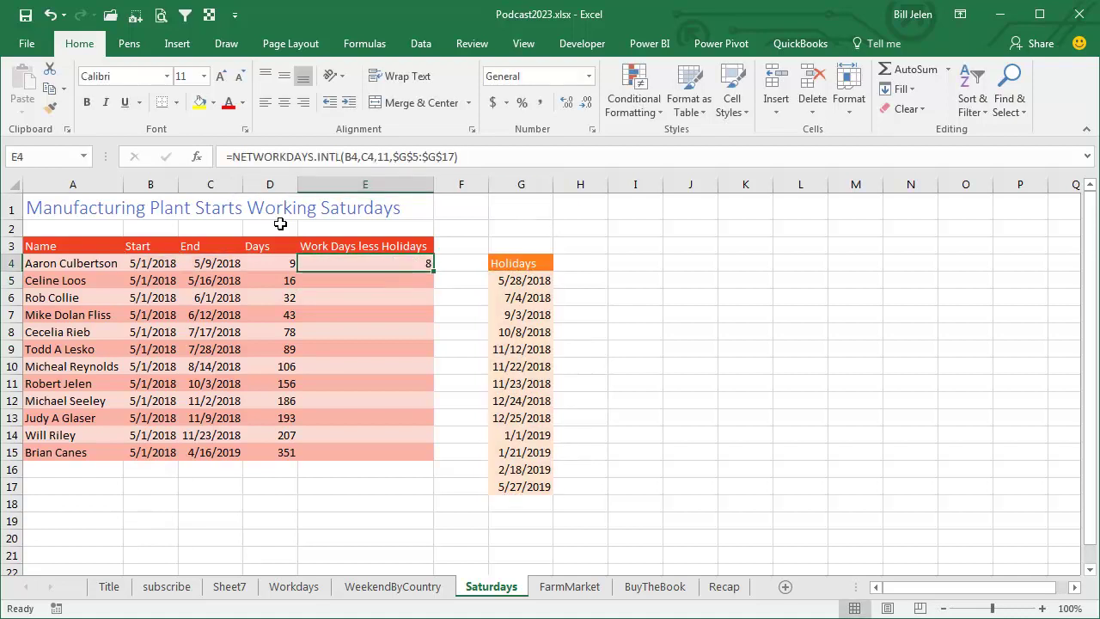
Paste the E4 formula as formulas only into E5:E15, then move to the FarmMarket sheet.
key("ctrl+c")
key("shift+Down")
key("shift+Down")
key("shift+Down")
key("shift+Down")
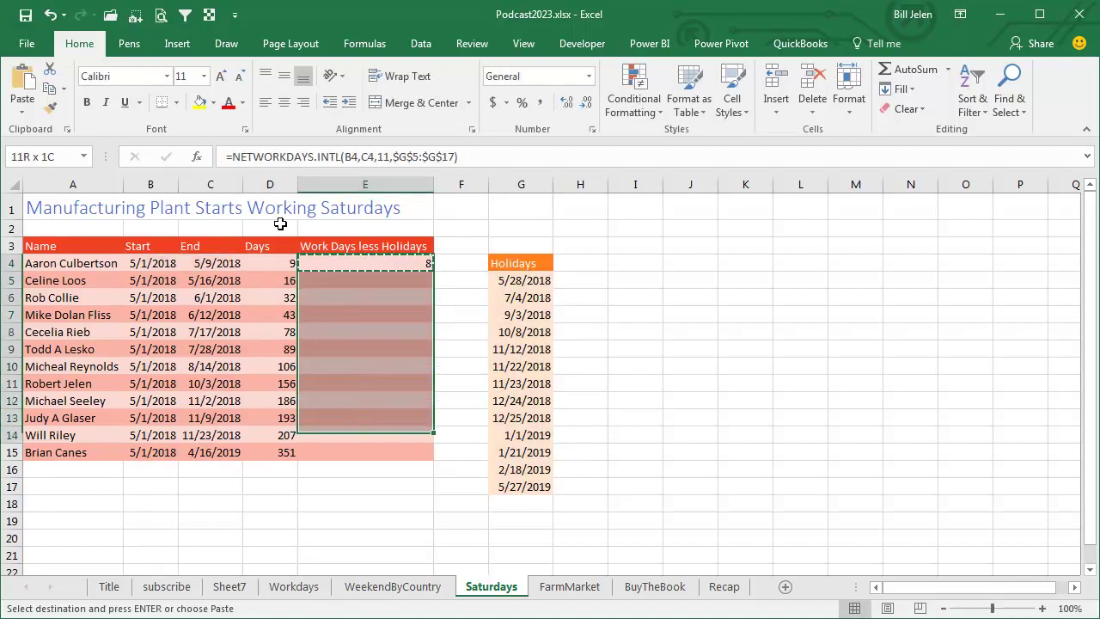
key("shift+Down")
key("shift+Down")
key("shift+Up")
key("alt+e")
key("s")
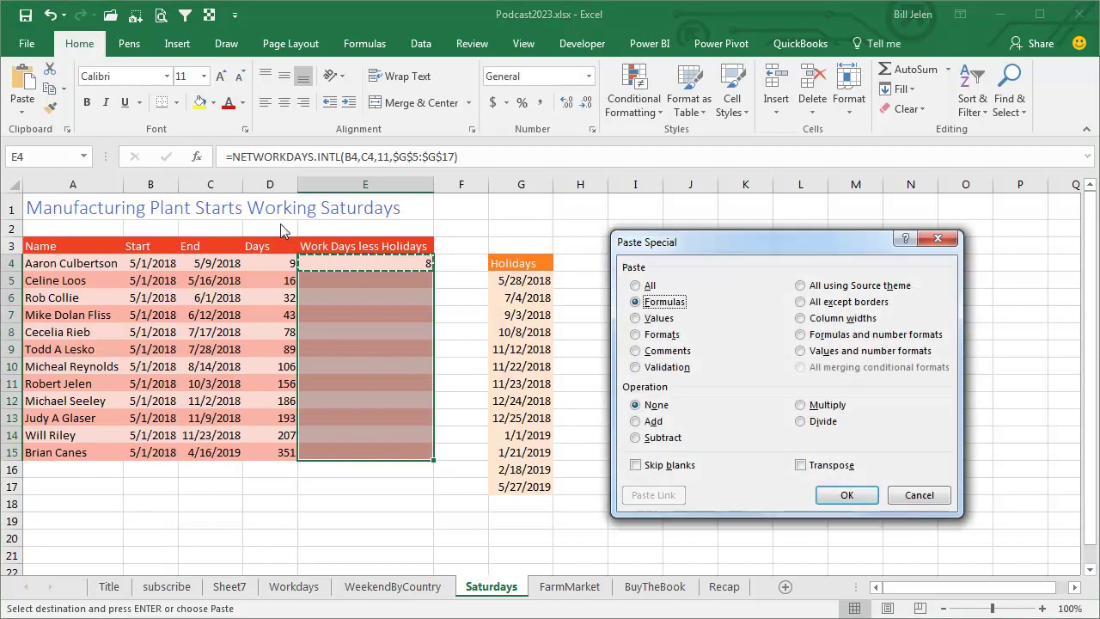
key("Return")
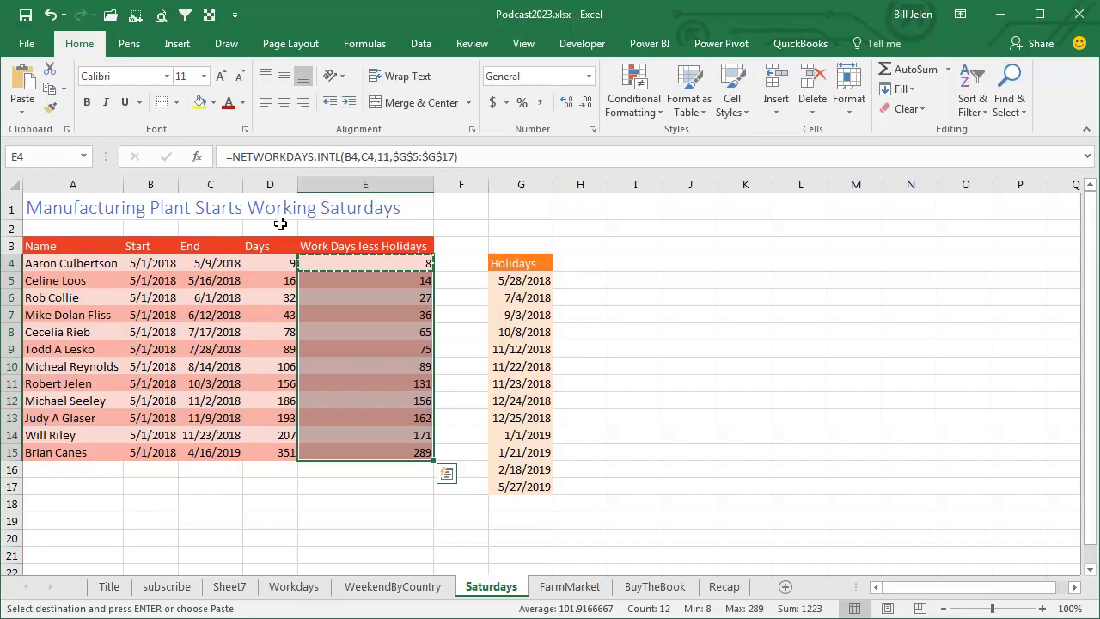
key("ctrl+Page_Down")
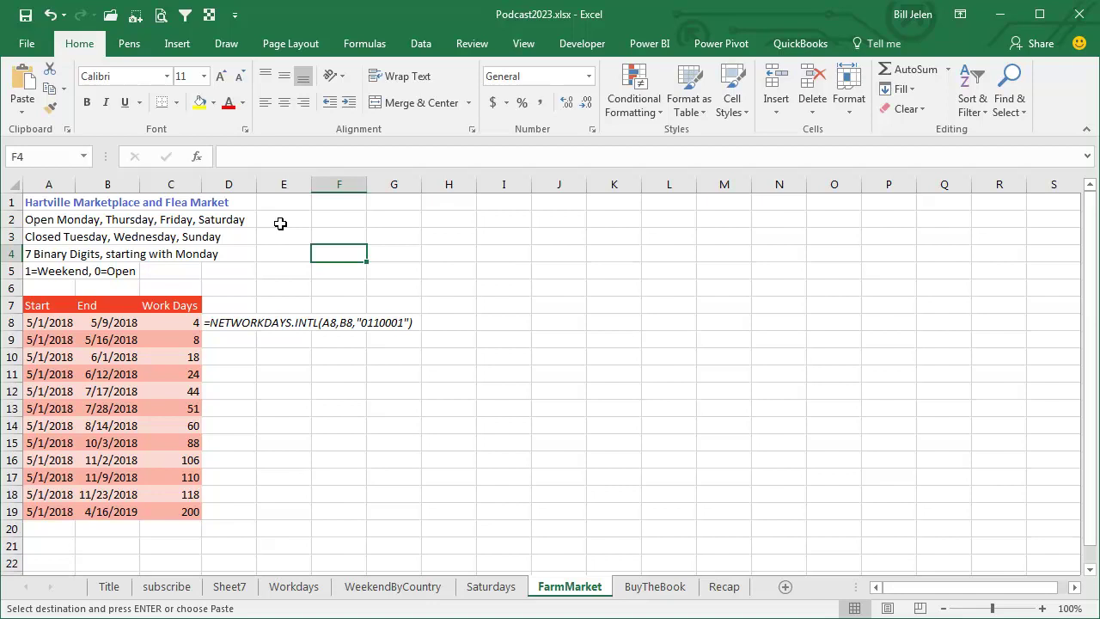
key("Down")
key("Left")
key("Down")
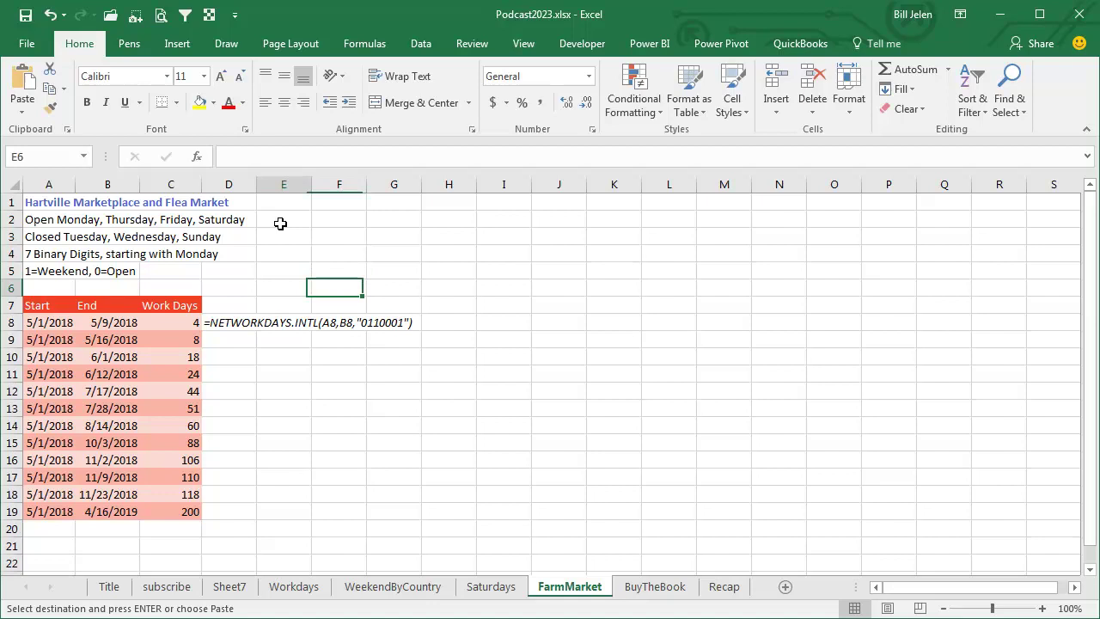
key("Down")
Clear the old Work Days values in C8:C19 and the #N/A in D8.
key("Left")
key("Down")
key("Left")
key("ctrl+shift+Down")
key("Delete")
key("Up")
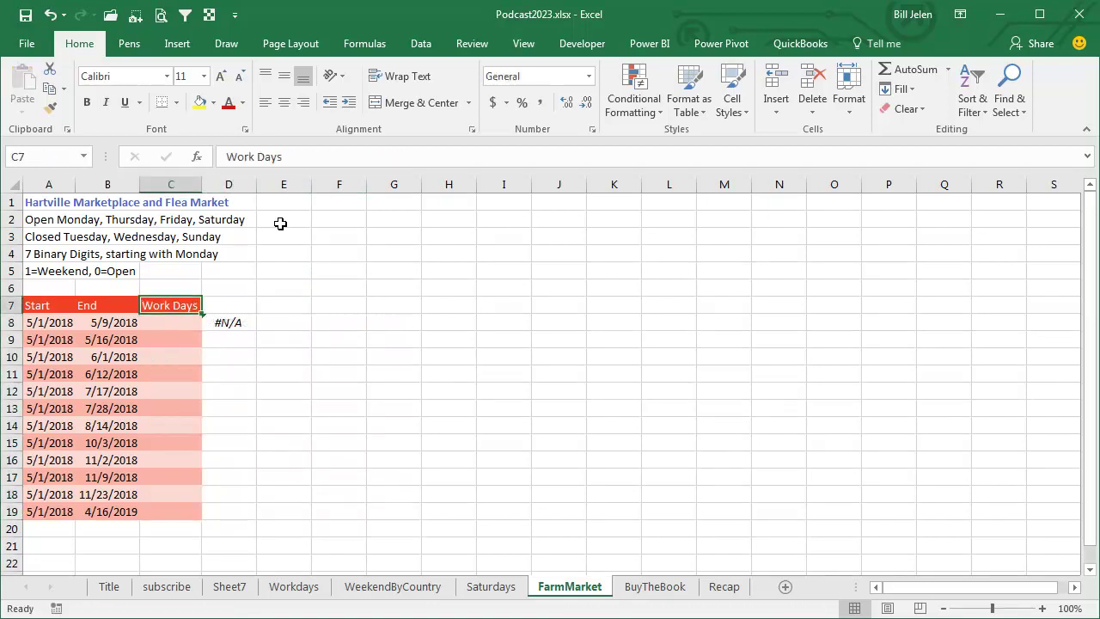
key("Down")
type("=")
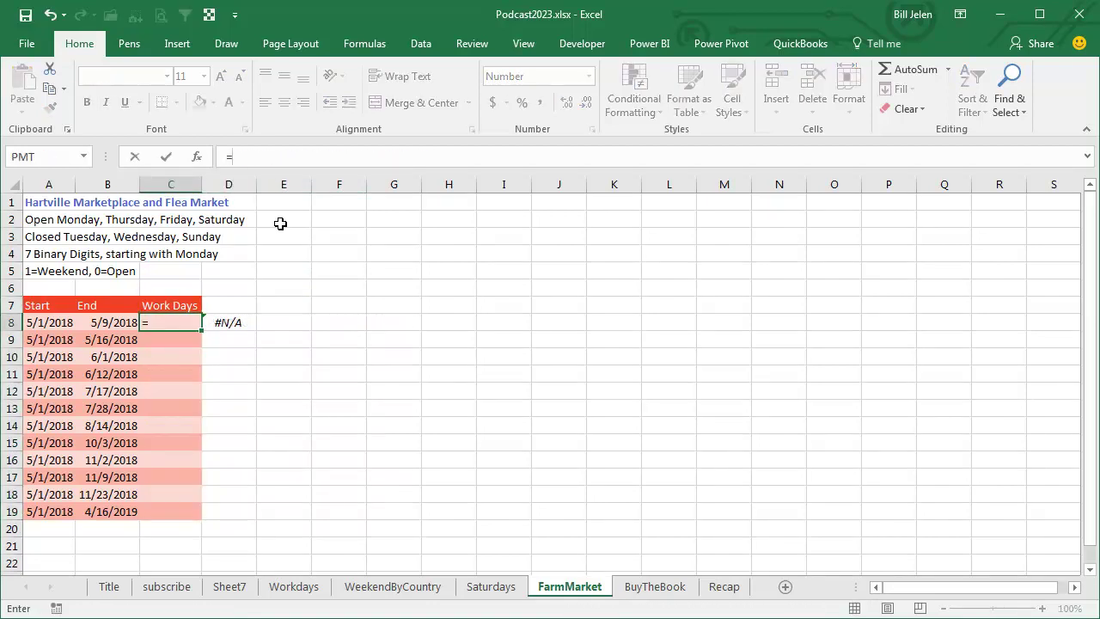
key("Escape")
key("Right")
key("Delete")
key("Left")
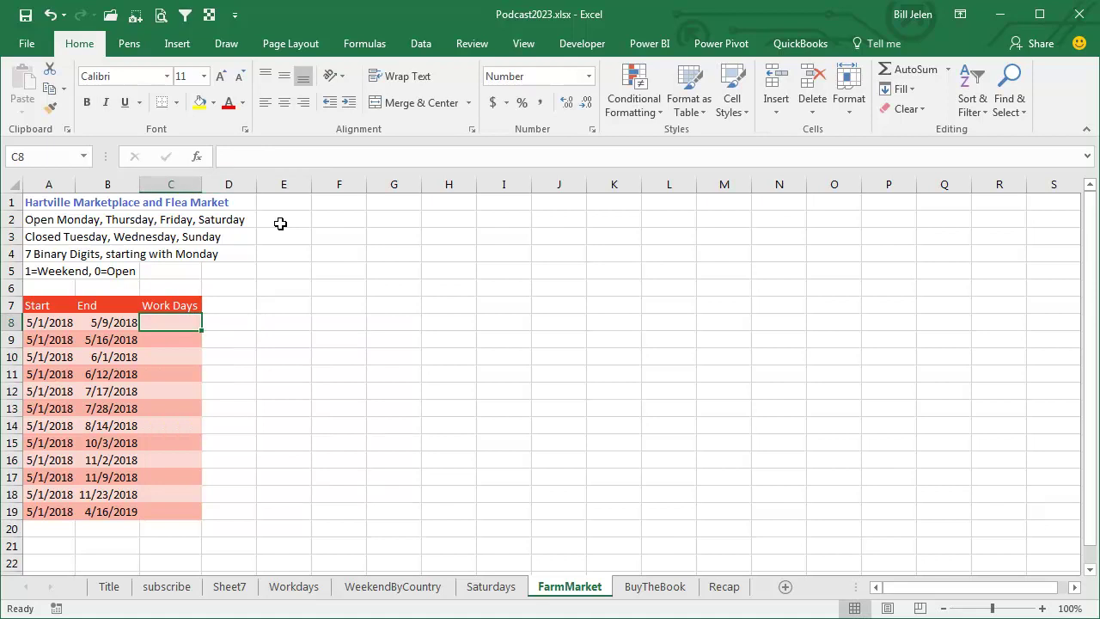
Type NETWORKDAYS.INTL in C8 from A8 to B8 with weekend string "0110001".
type("=NE")
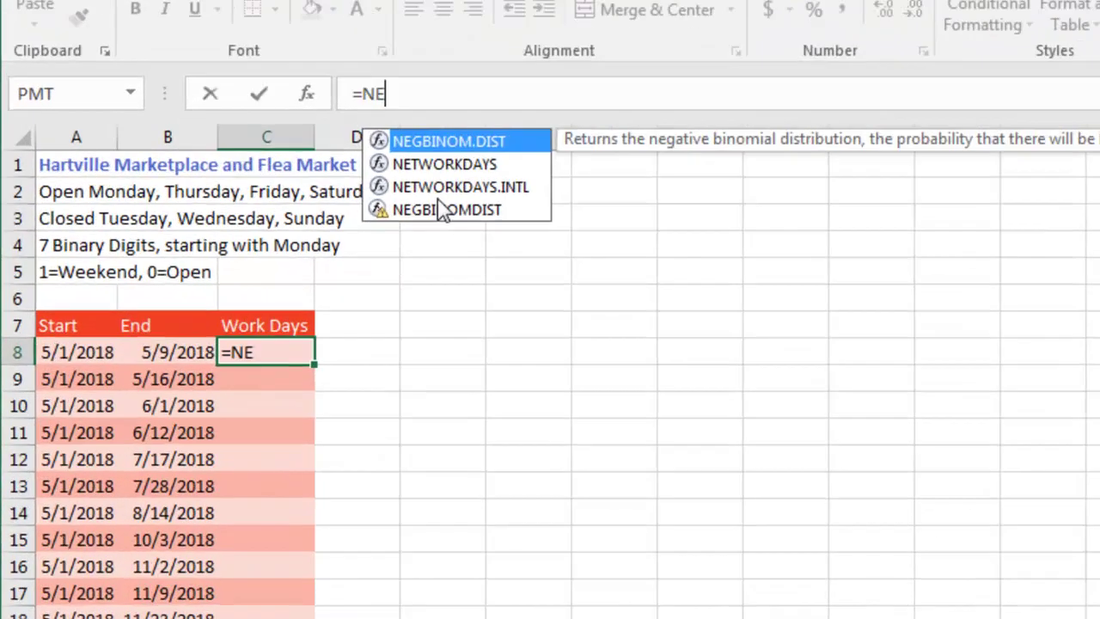
type("TW")
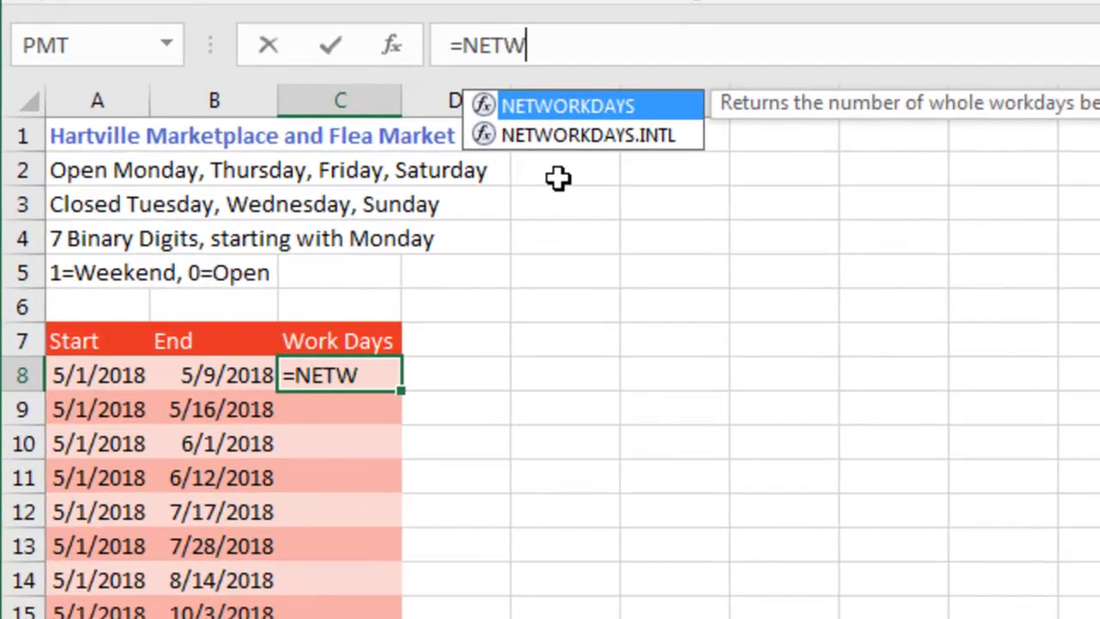
key("Down")
key("Tab")
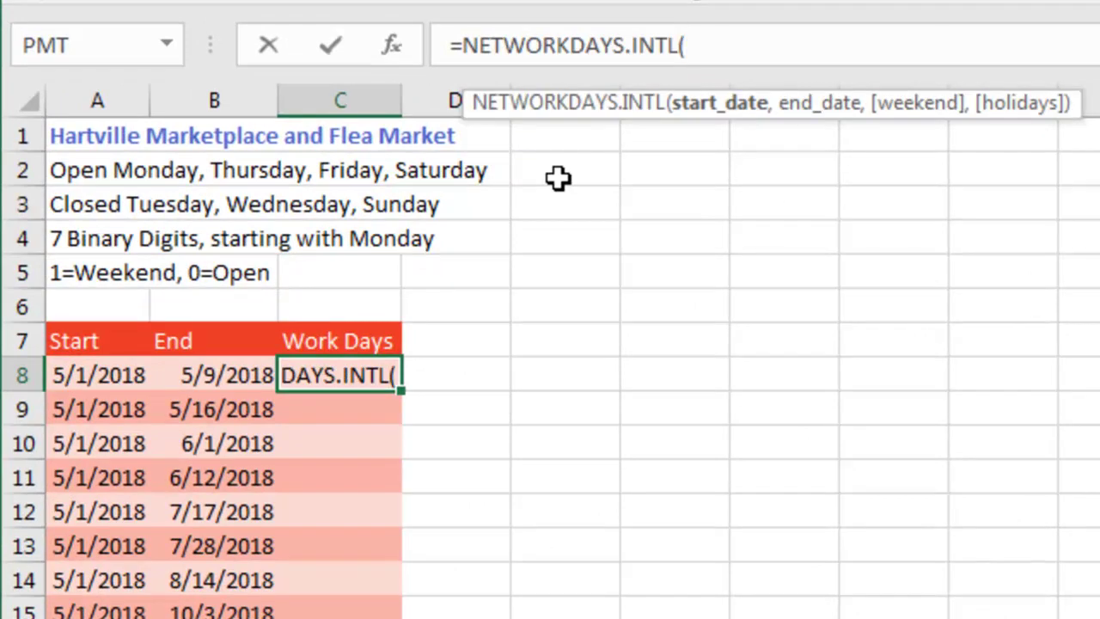
key("Left")
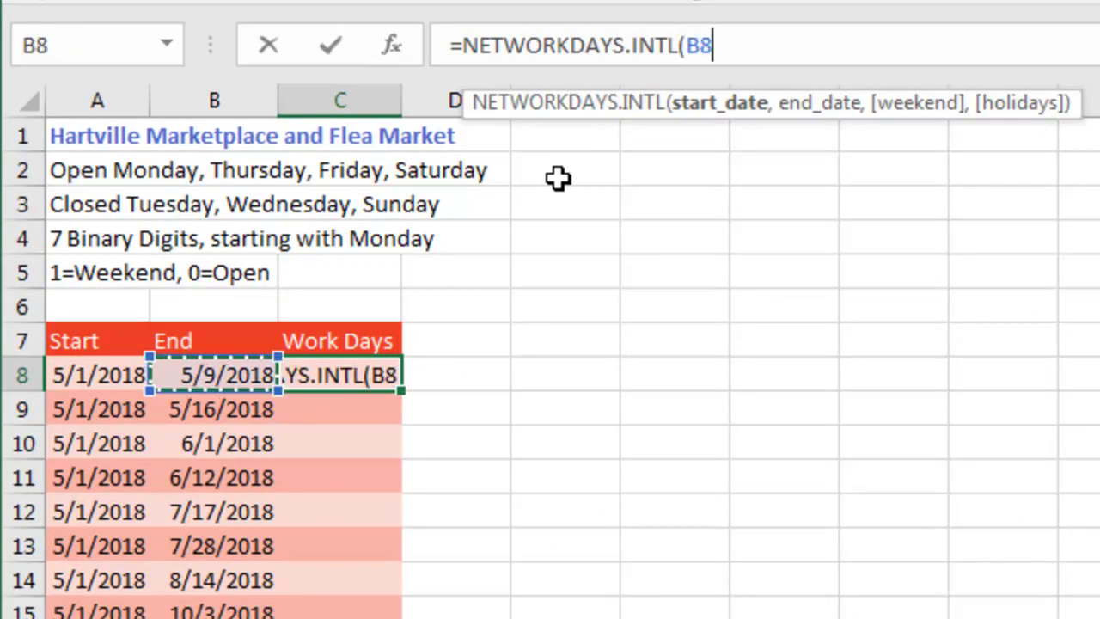
key("Left")
type(",")
key("Left")
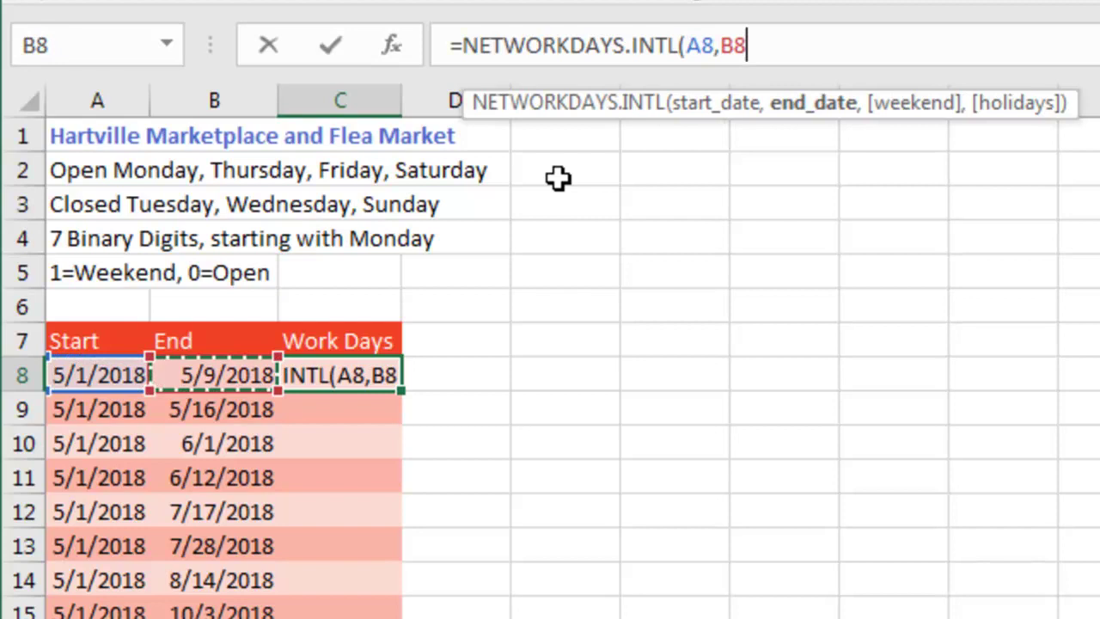
type(",")
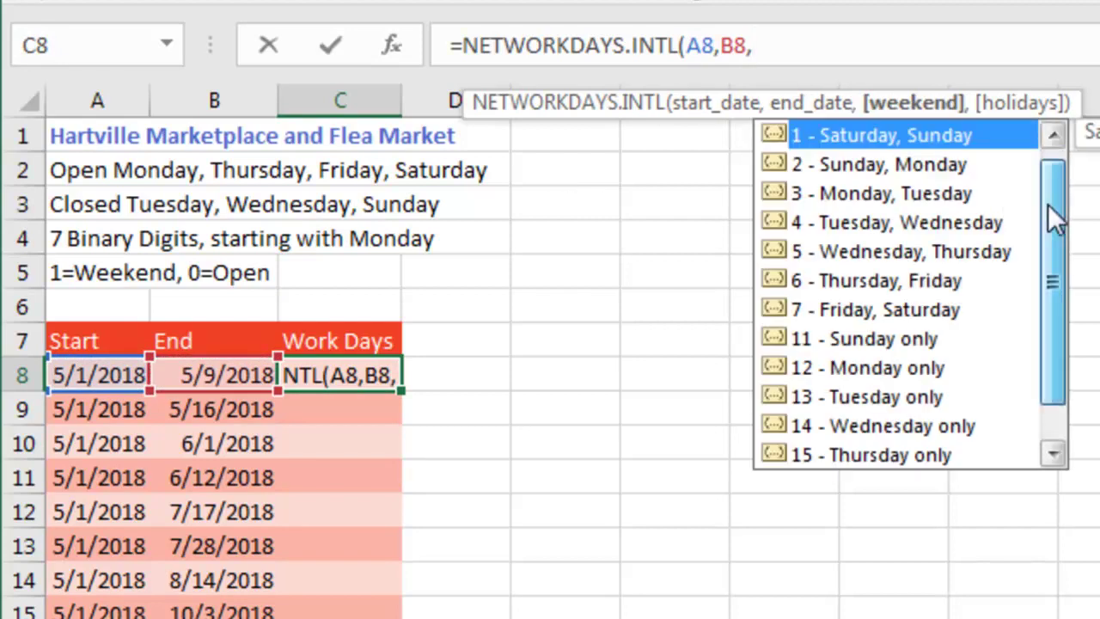
left_click_drag(1050, 206, 1074, 174)
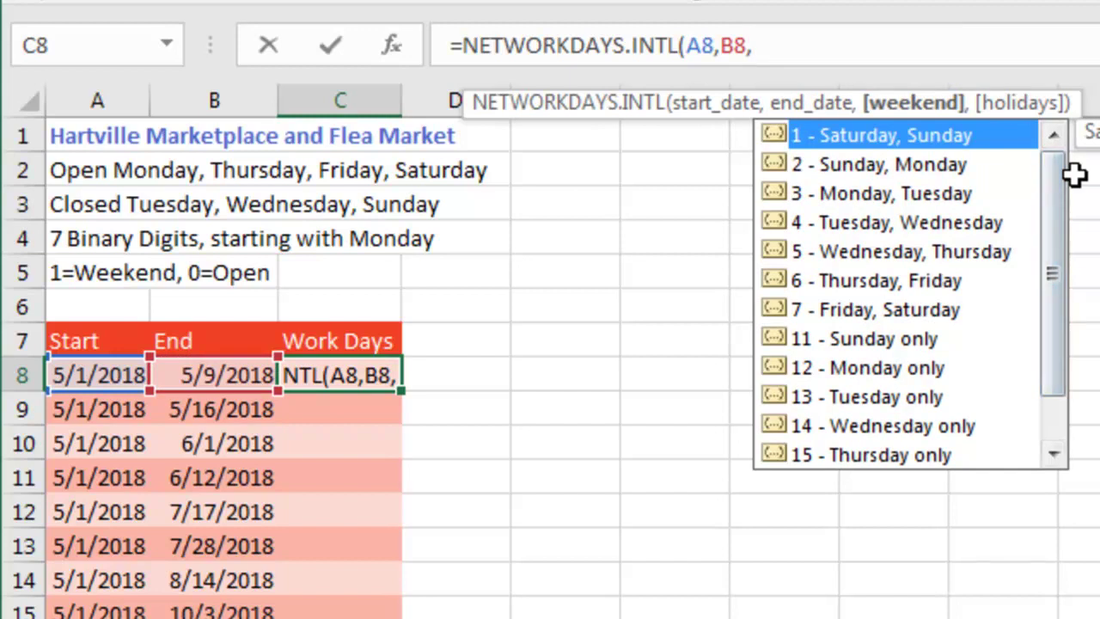
type("\"")
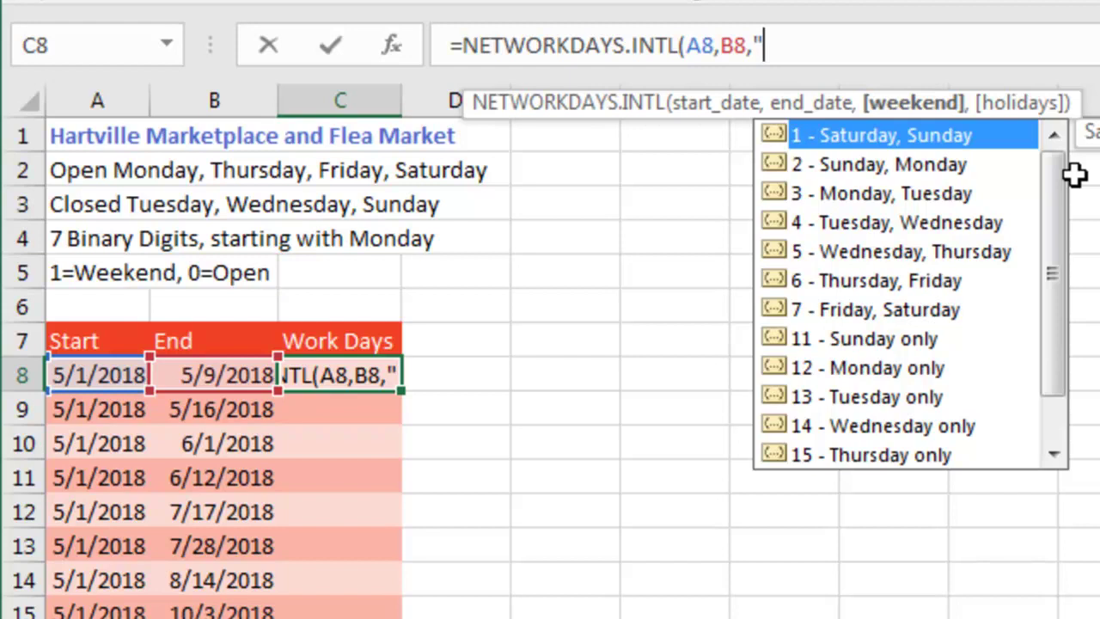
type("0")
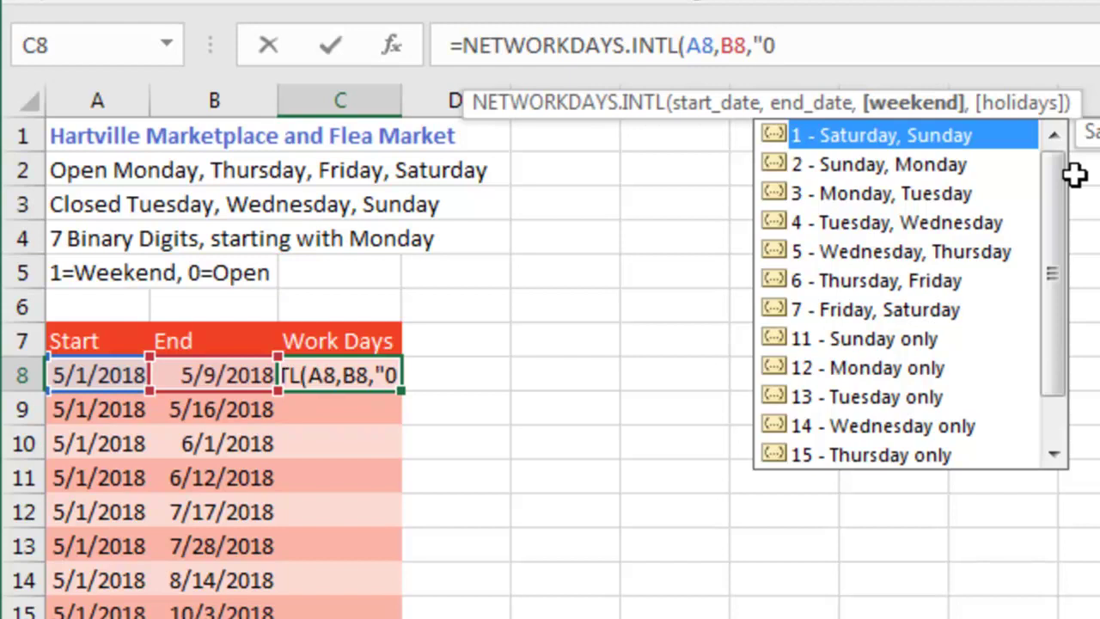
type("11")
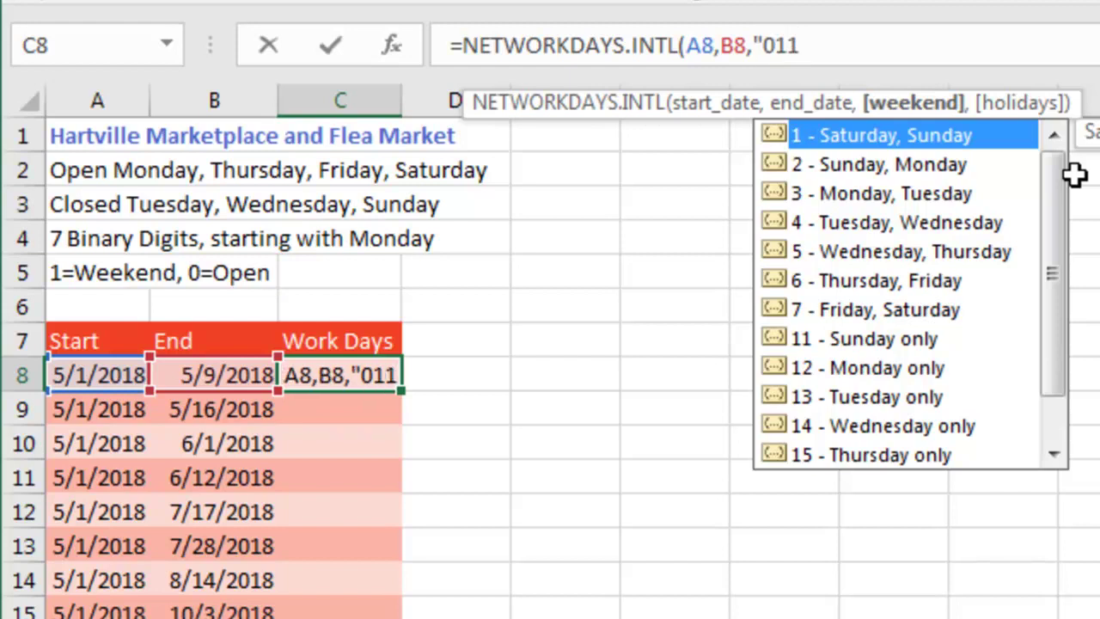
type("00")
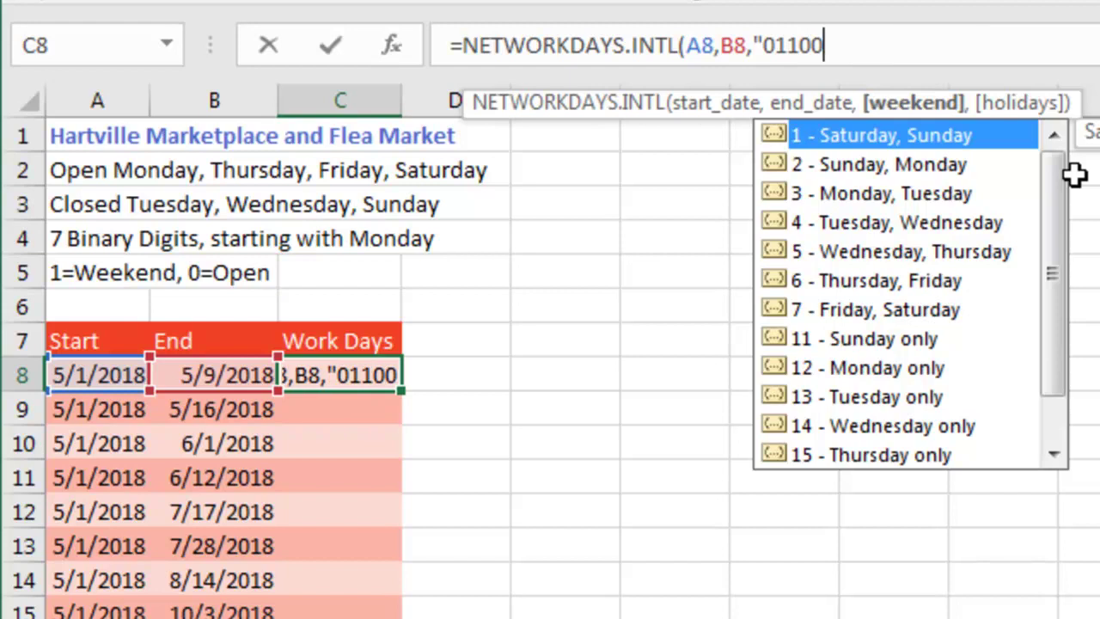
type("01")
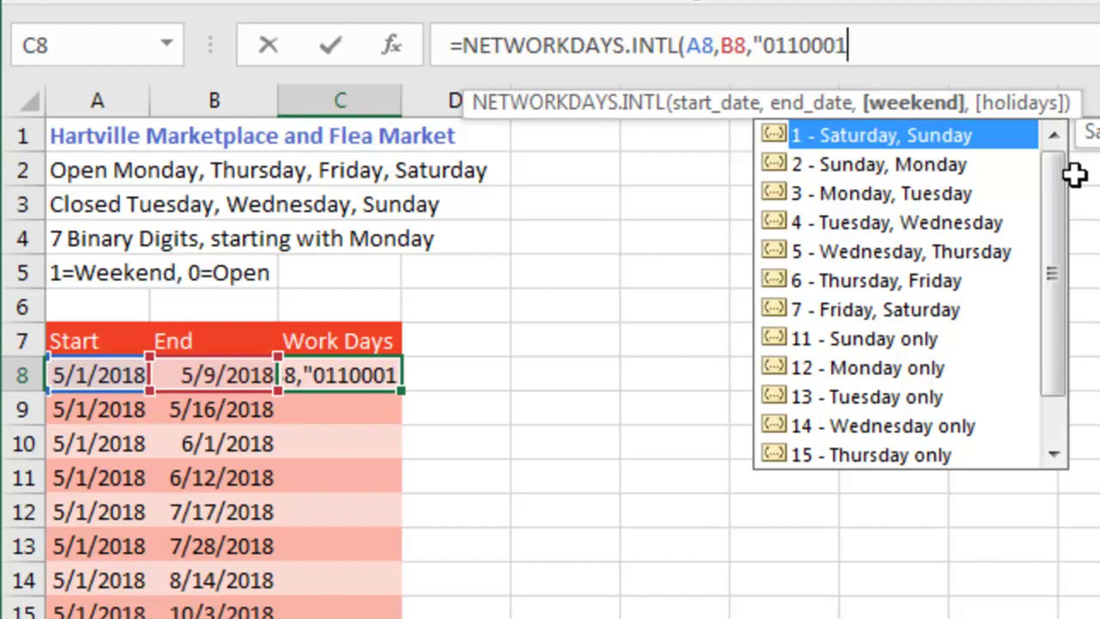
type("\"")
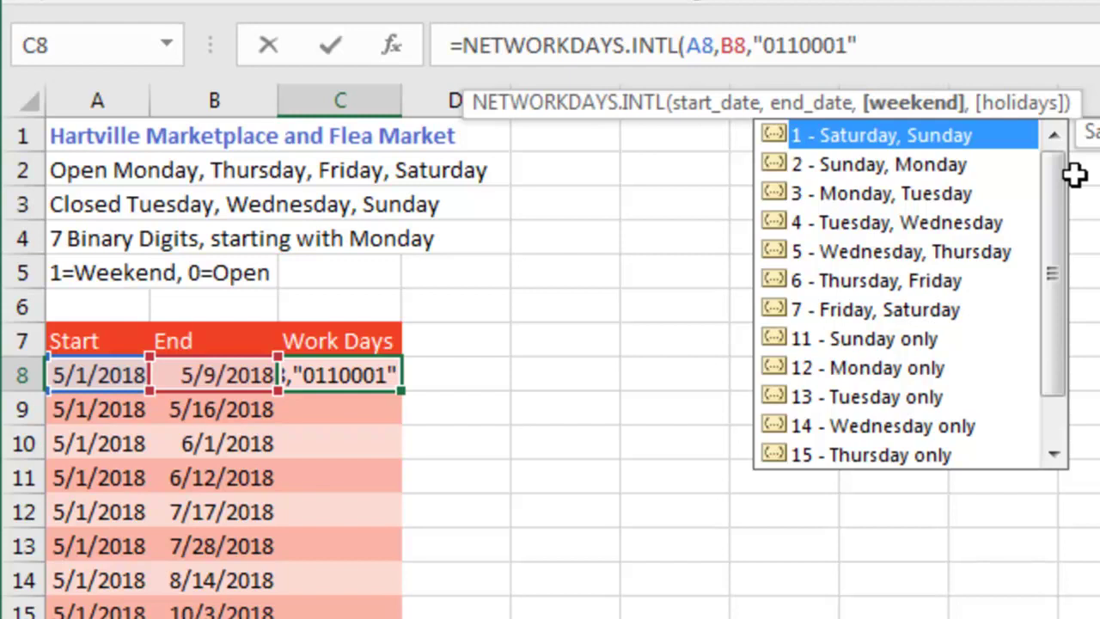
Finish the NETWORKDAYS.INTL formula in C8, fill it to C19, then show BuyTheBook.
type(")")
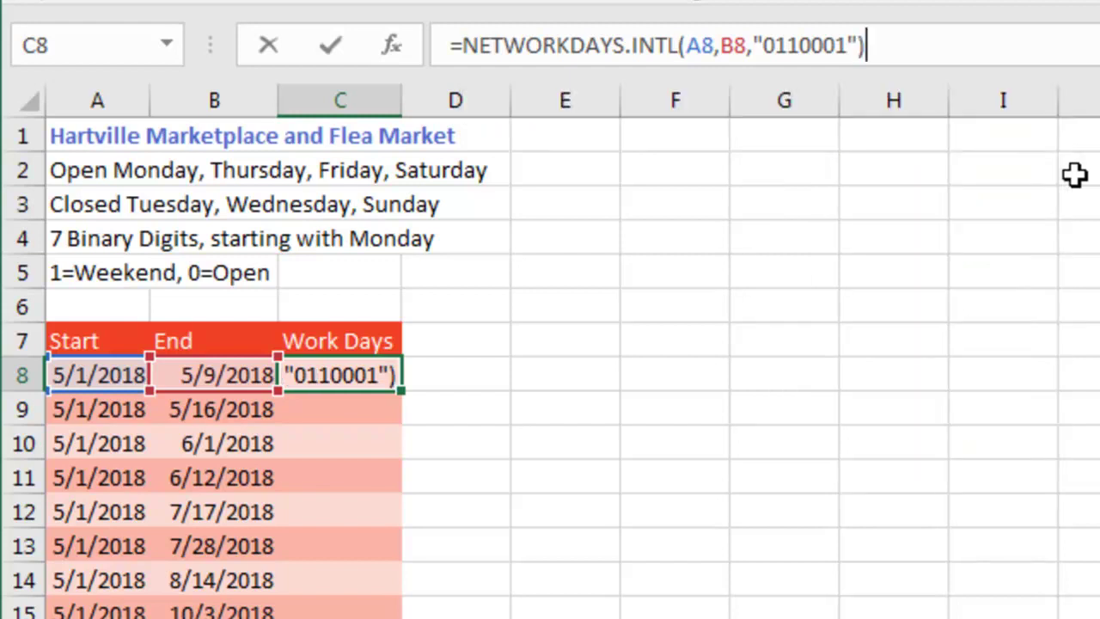
key("ctrl+Return")
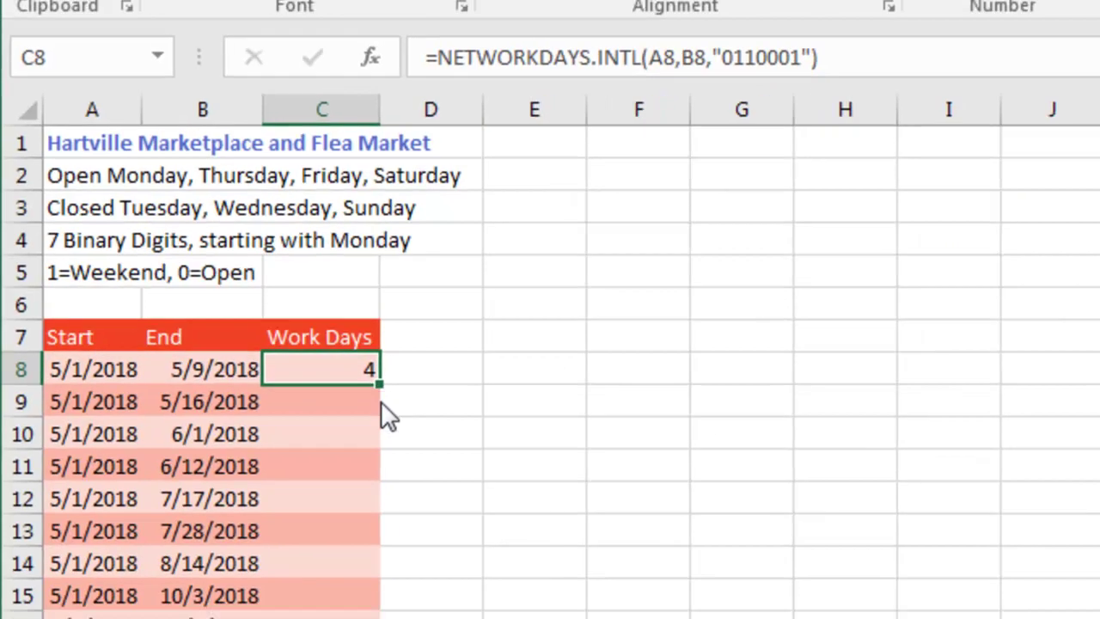
left_click_drag(404, 393, 199, 520)
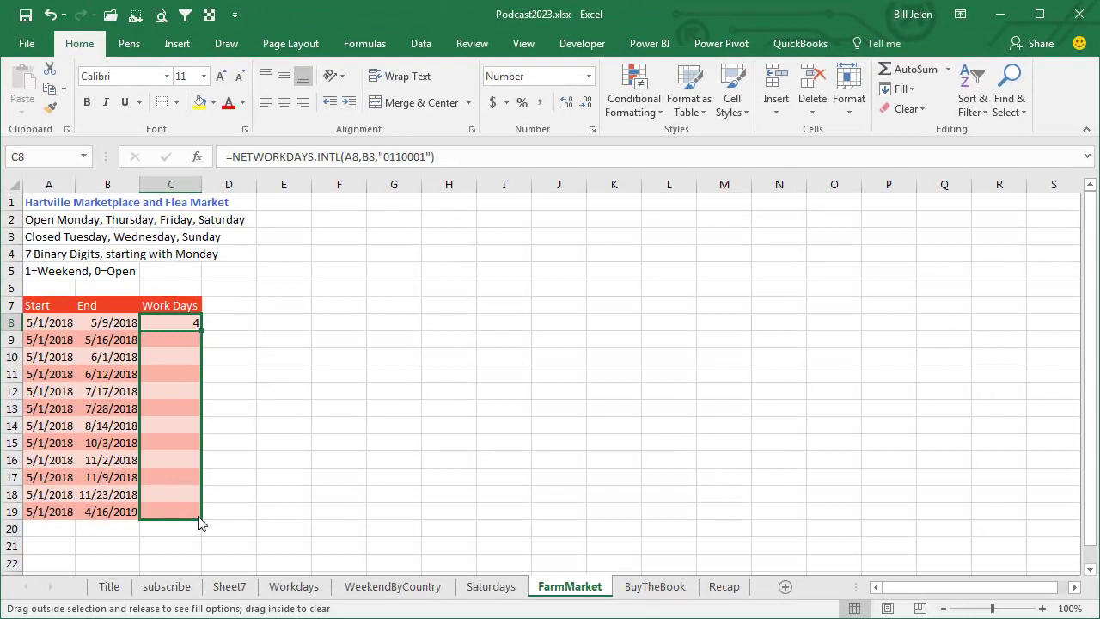
left_click(270, 589)
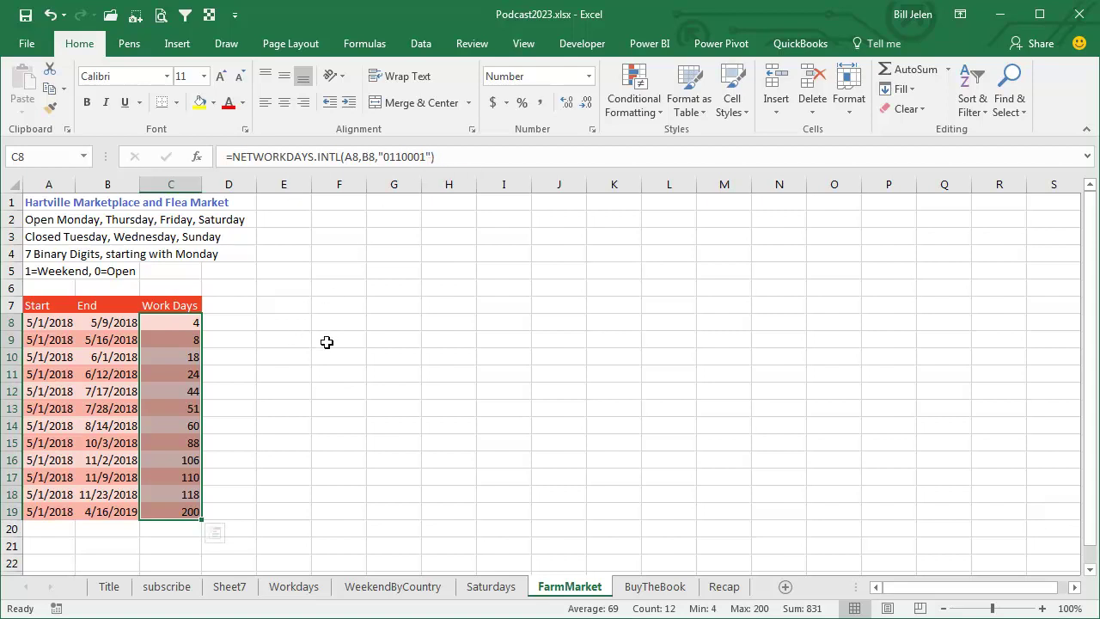
left_click(656, 588)
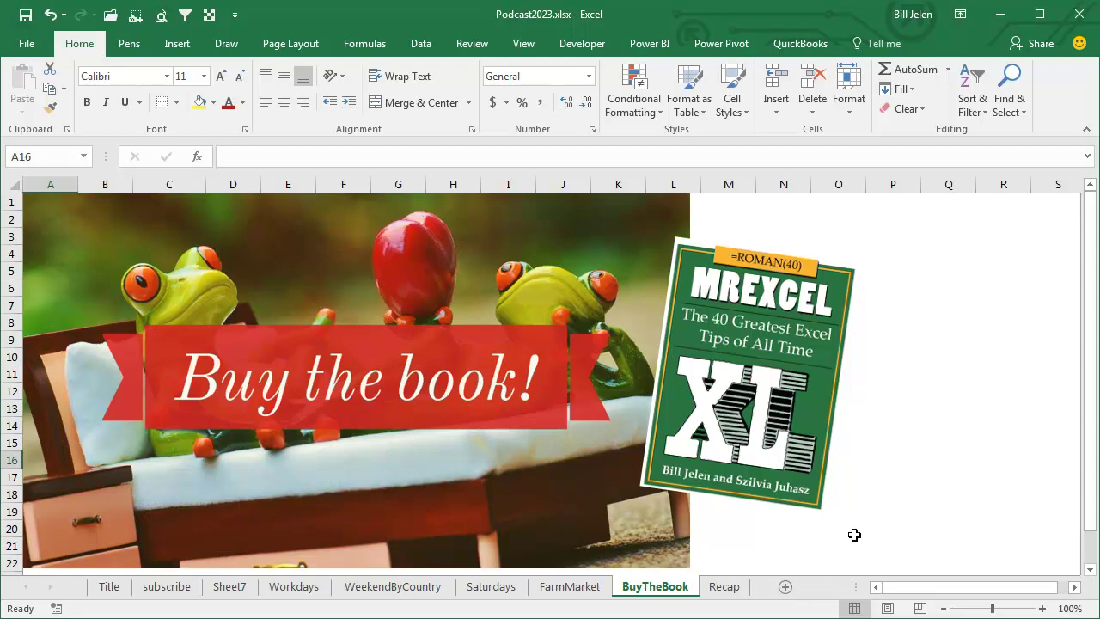
Show Recap, glance at WeekendByCountry's Brunei "0000101" example, then return to Recap.
left_click(739, 588)
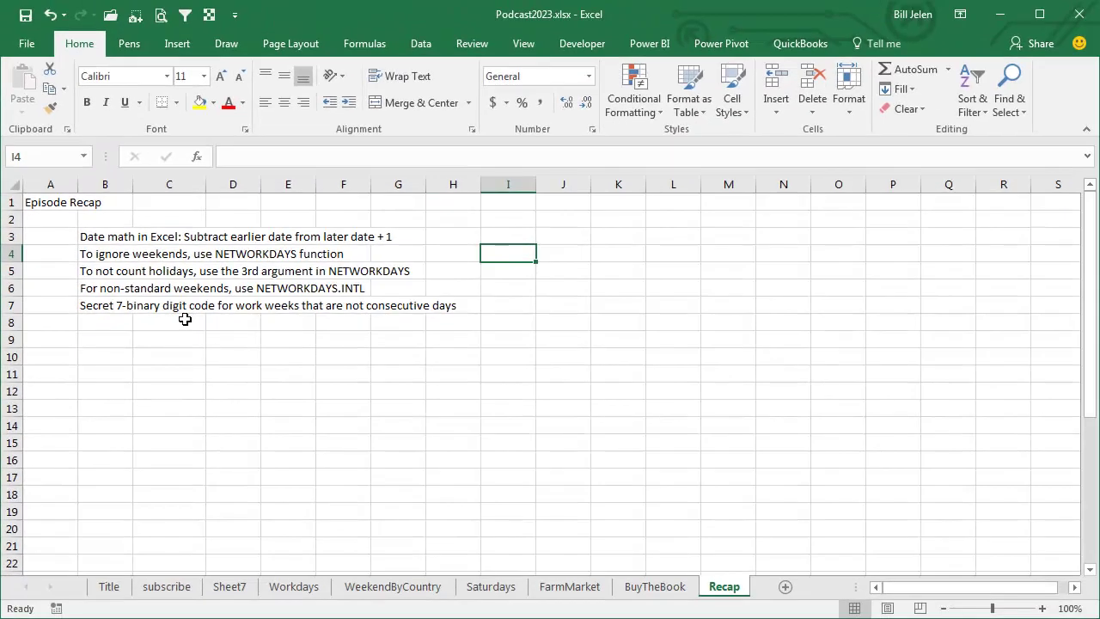
left_click(387, 587)
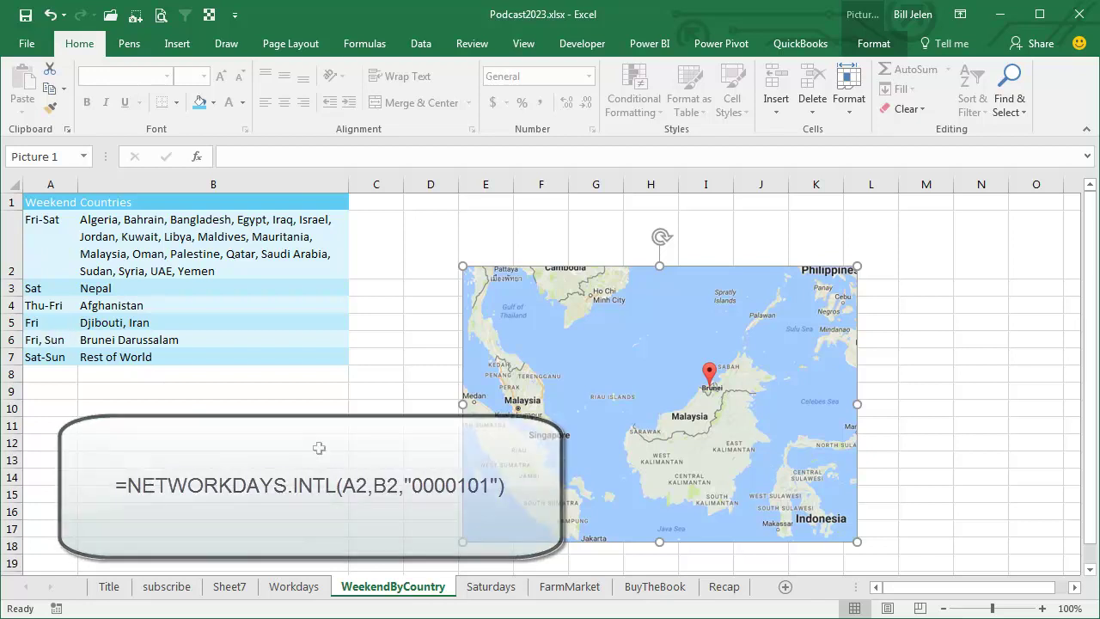
left_click(729, 589)
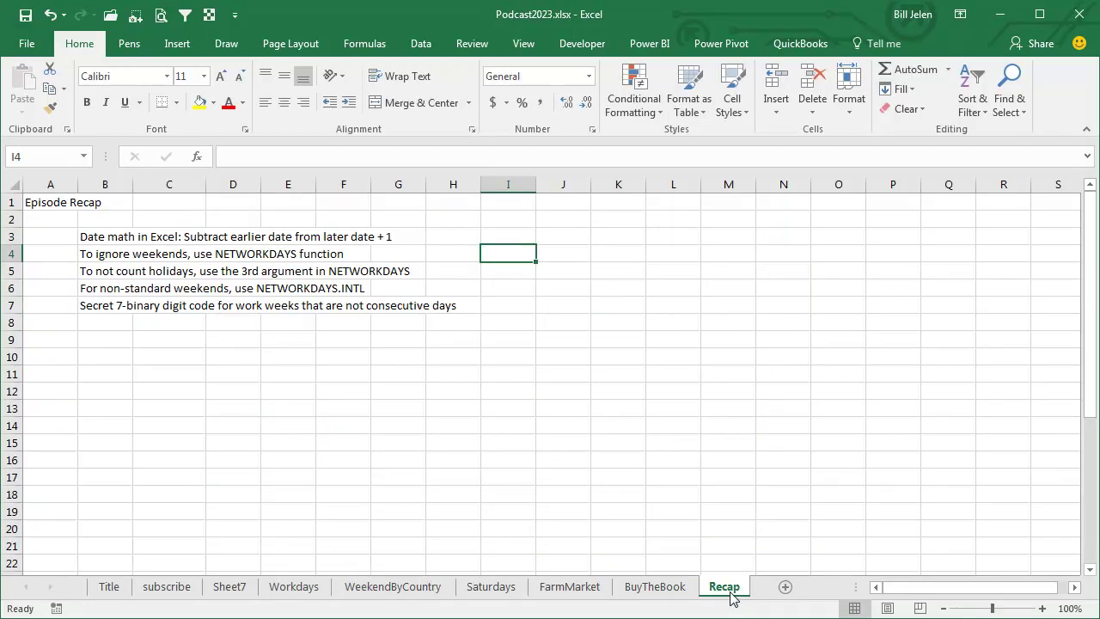